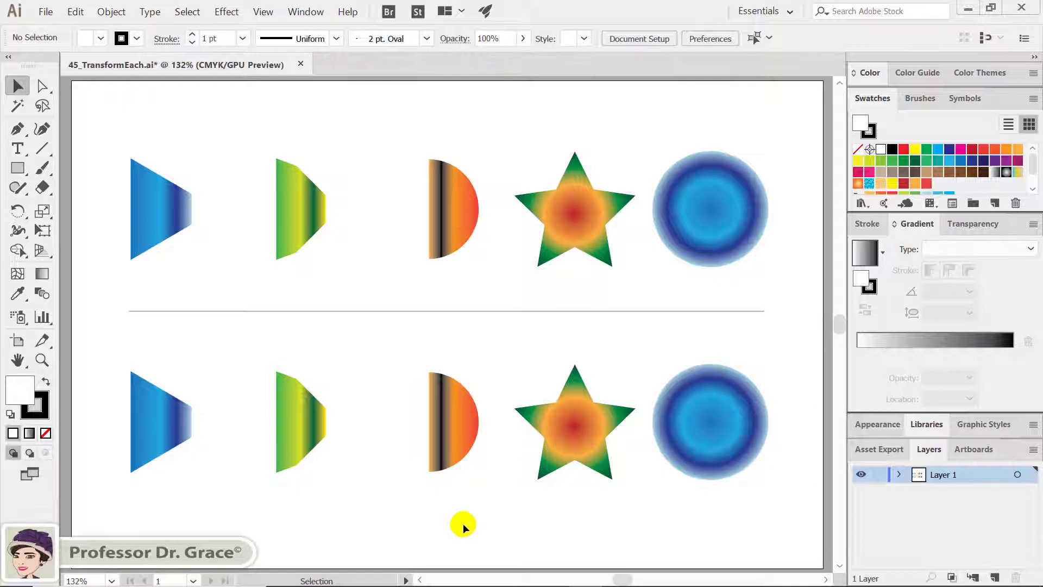
# Step: Inspect the gradient of each of the five lower-row shapes, then deselect everything
pyautogui.click(145, 428)
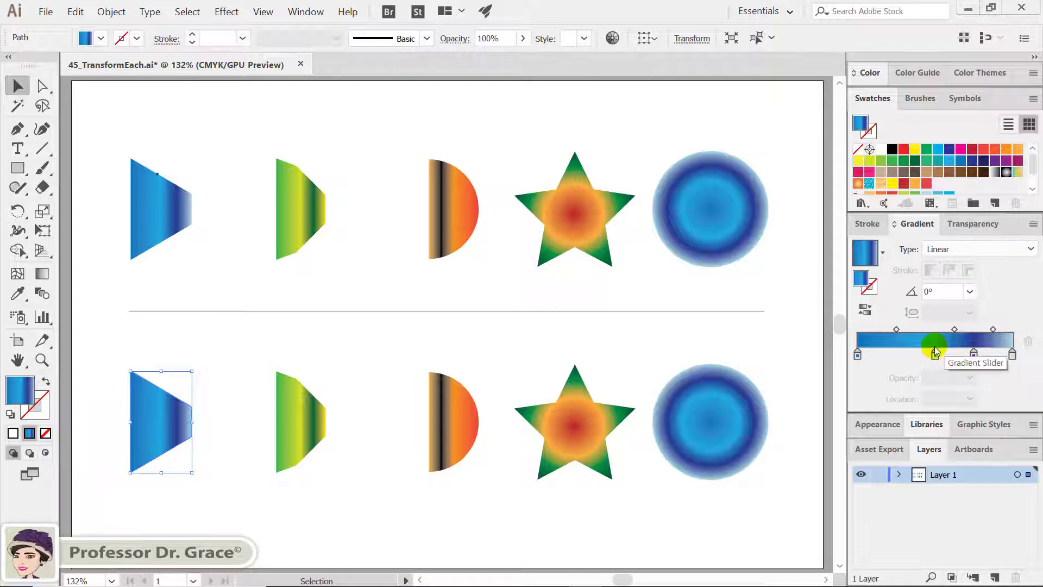
pyautogui.click(307, 434)
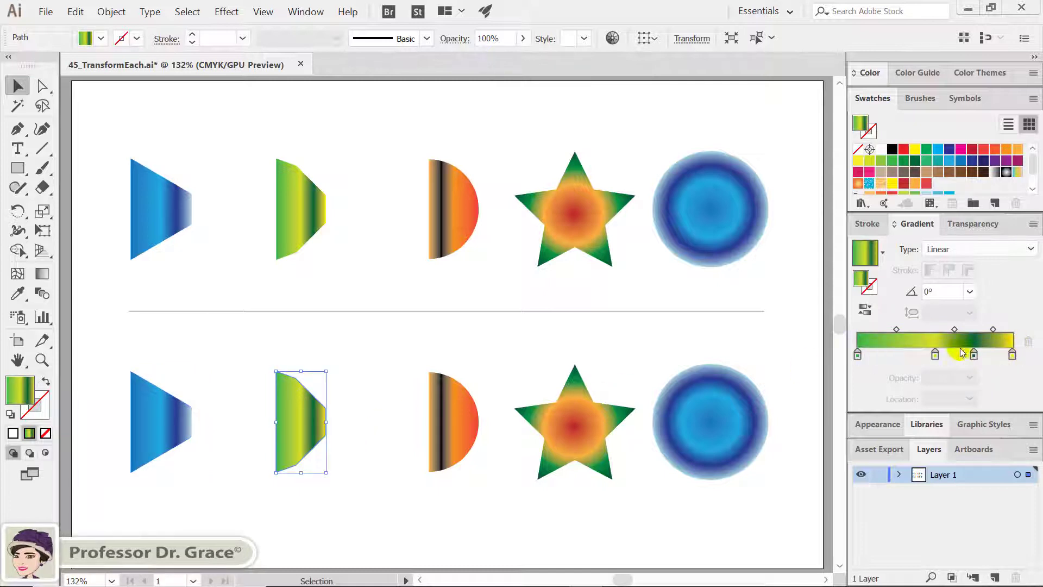
pyautogui.click(442, 426)
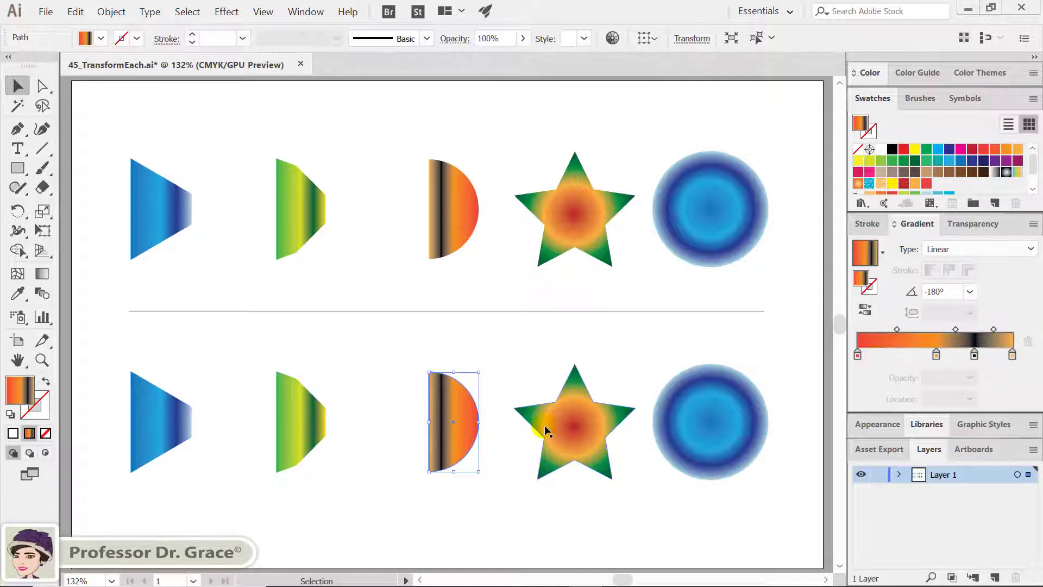
pyautogui.click(545, 425)
pyautogui.click(652, 431)
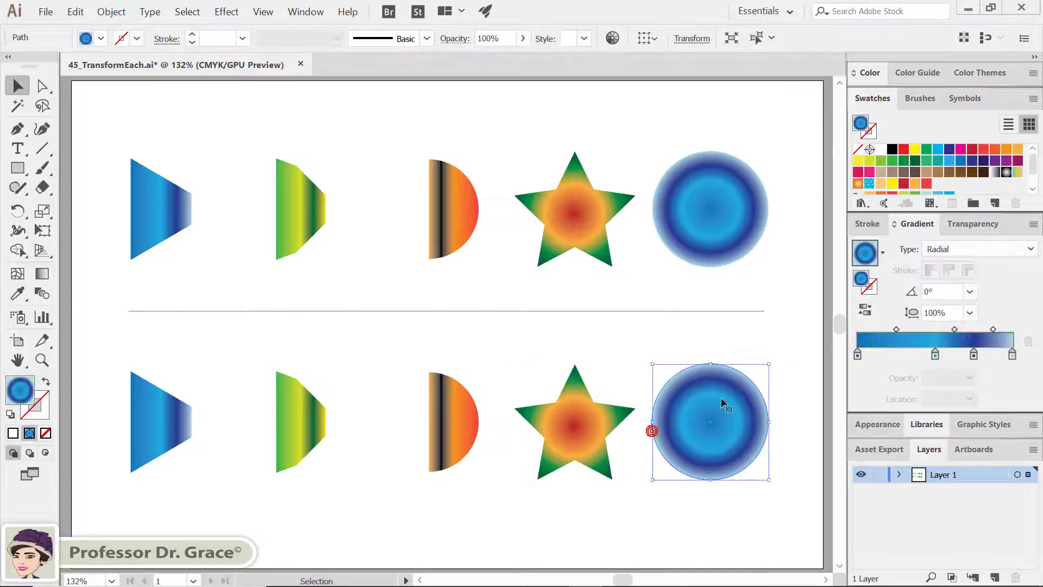
pyautogui.click(173, 411)
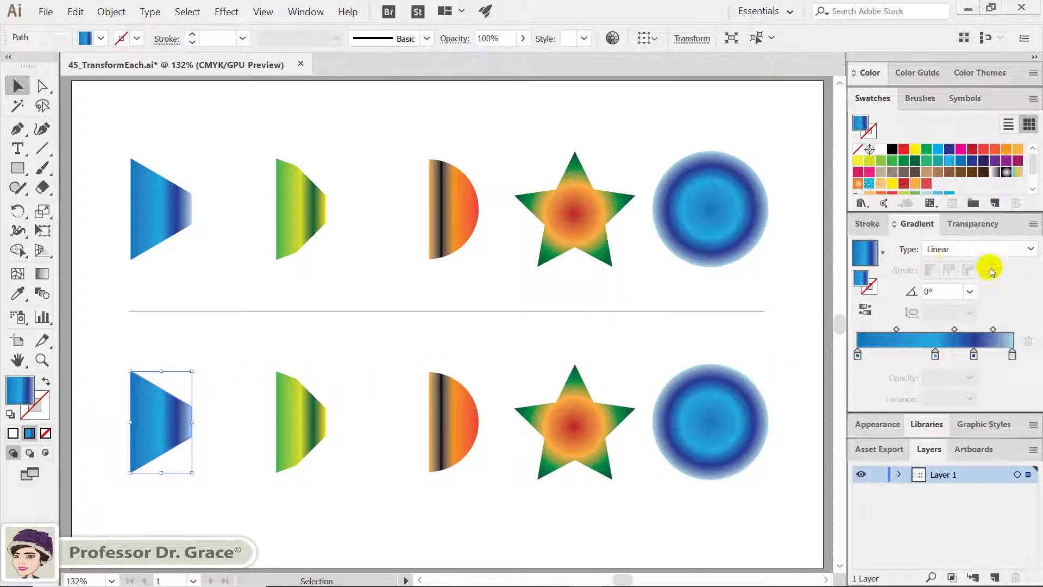
pyautogui.click(305, 421)
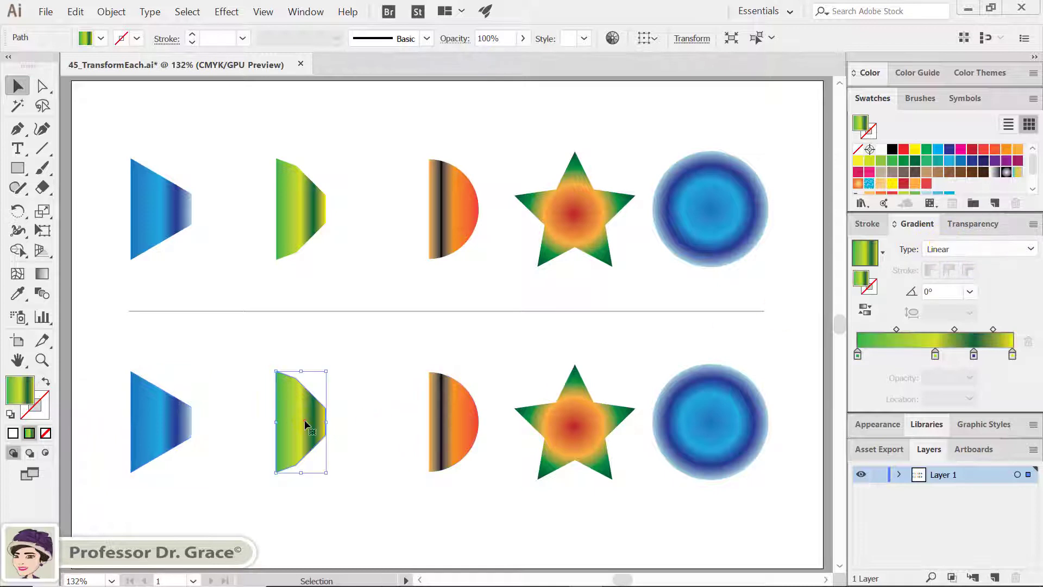
pyautogui.click(471, 421)
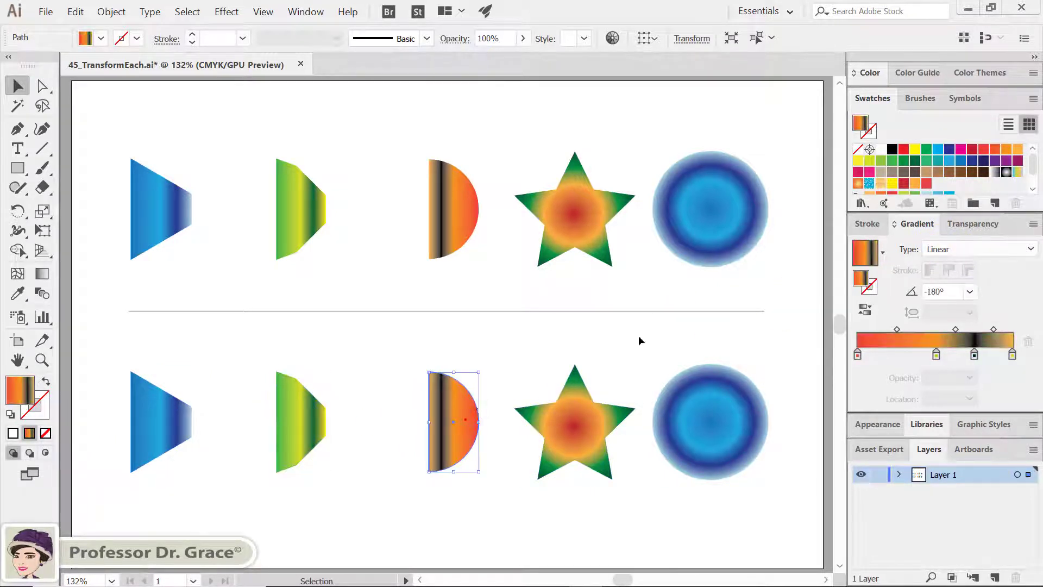
pyautogui.click(601, 423)
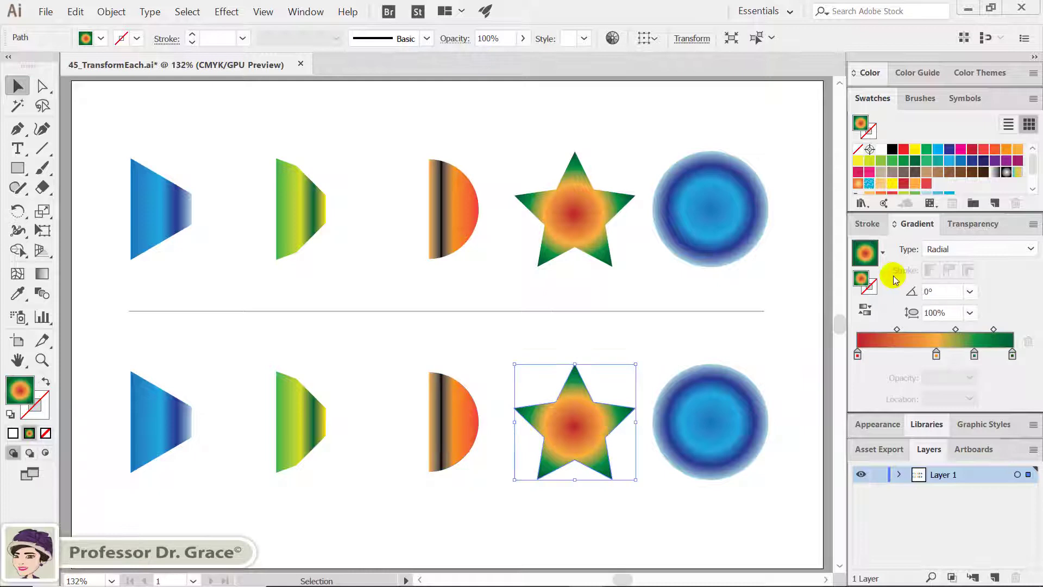
pyautogui.click(717, 417)
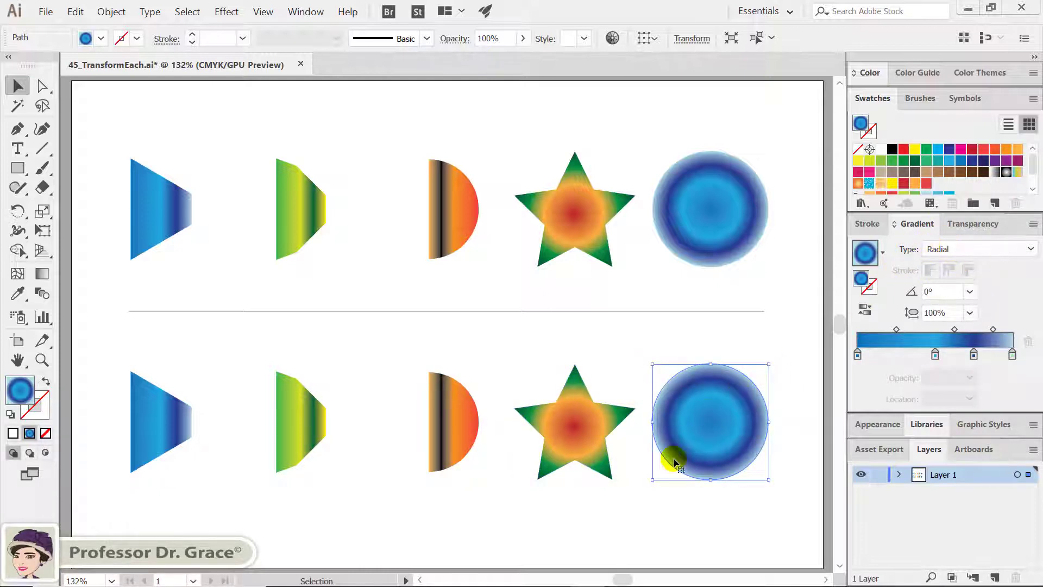
pyautogui.click(607, 502)
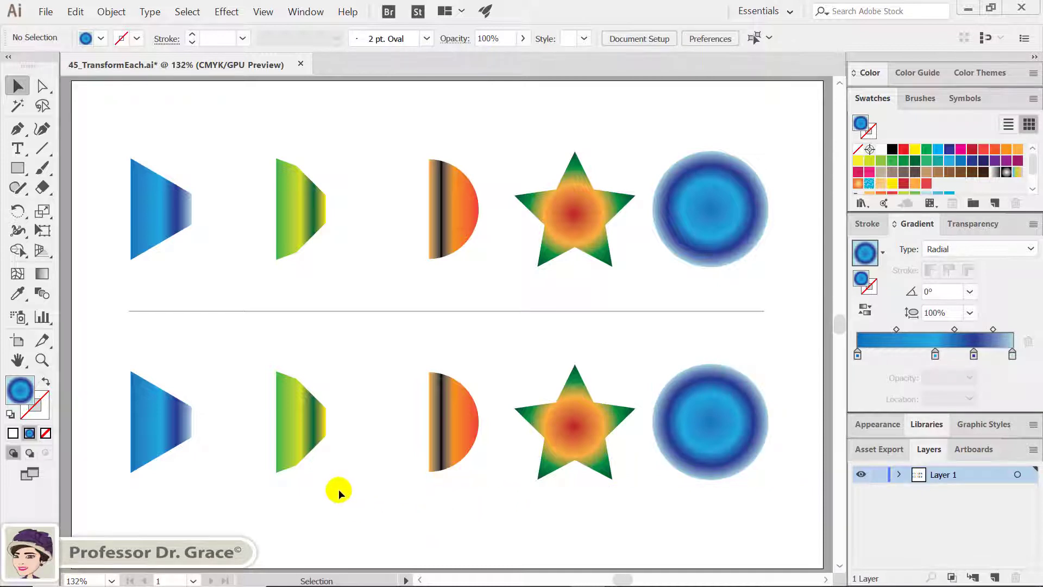
# Step: Expand the whole lower row's gradient fills into 100 objects each
pyautogui.moveTo(255, 428); pyautogui.dragTo(695, 504)
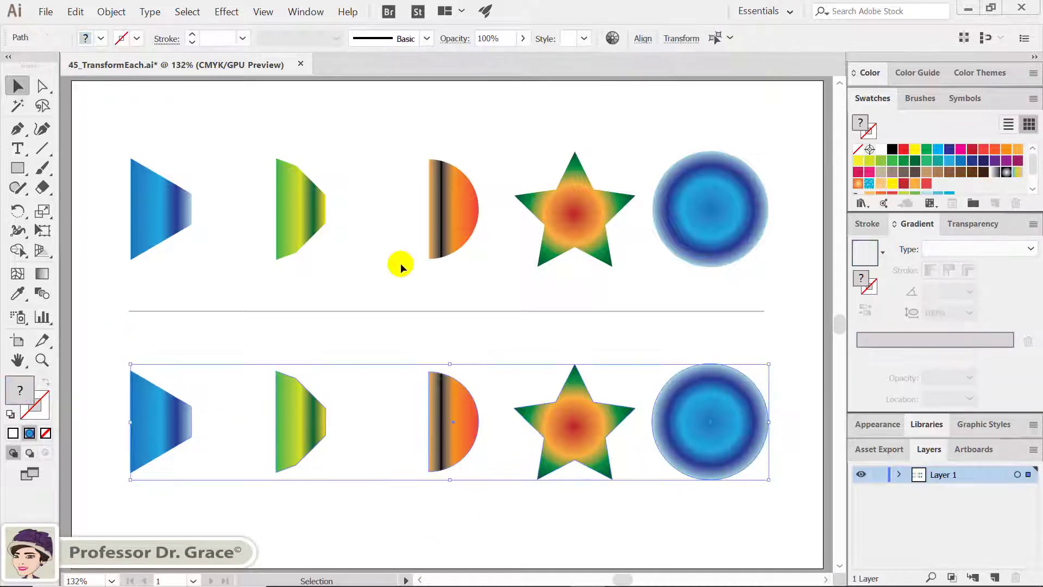
pyautogui.click(107, 12)
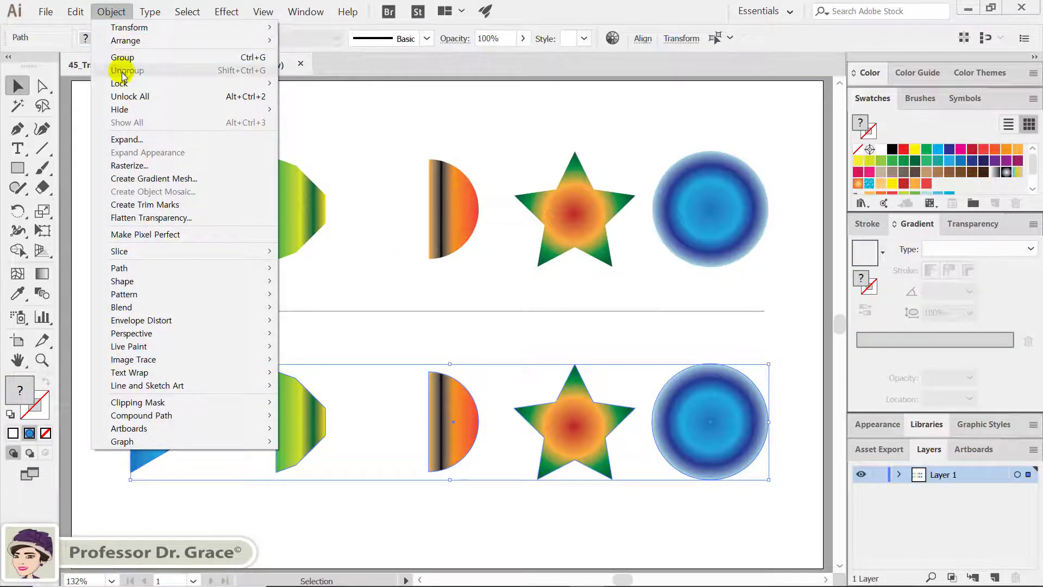
pyautogui.click(129, 141)
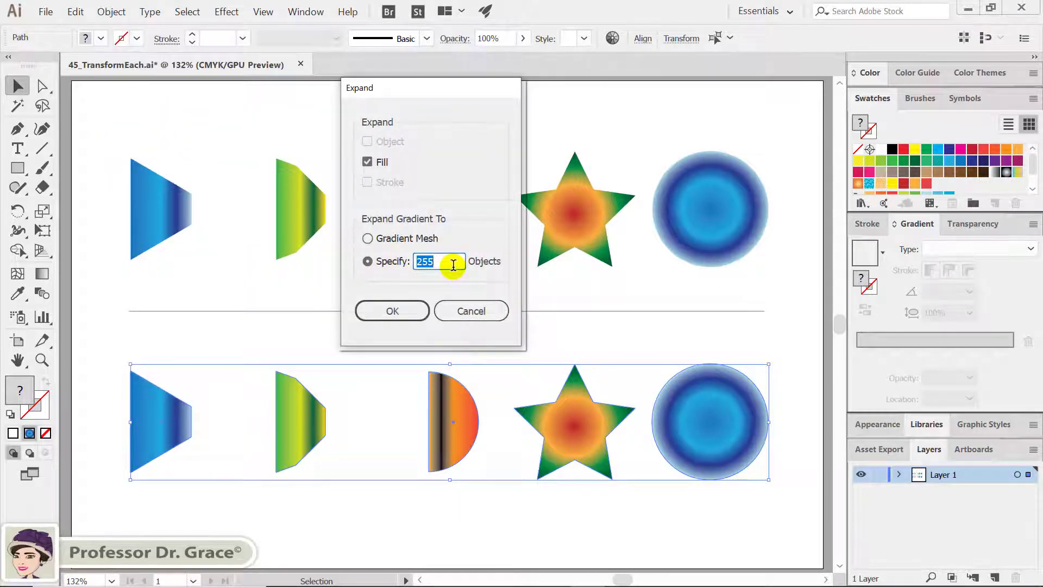
pyautogui.write('10')
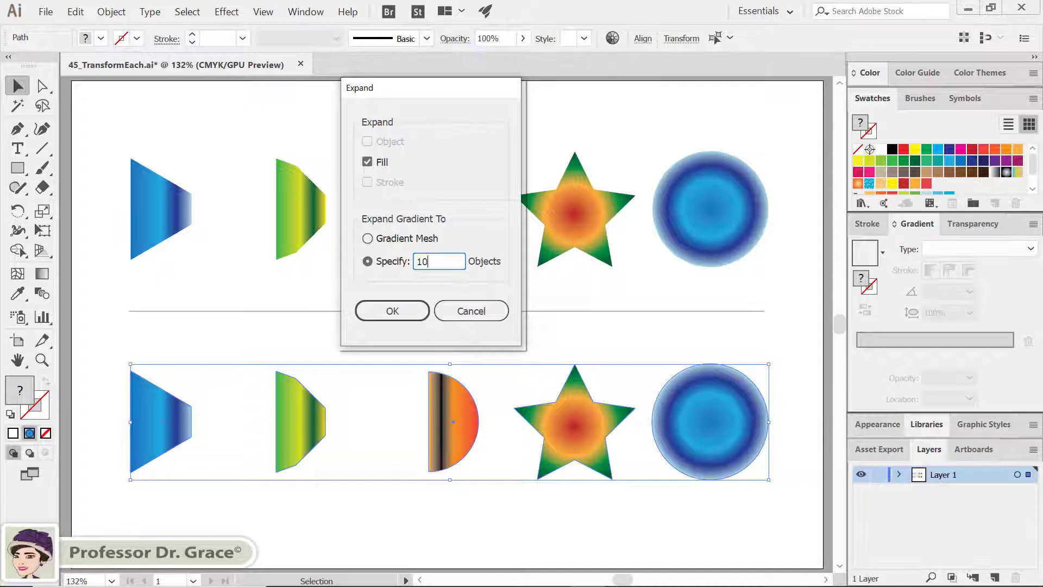
pyautogui.write('0')
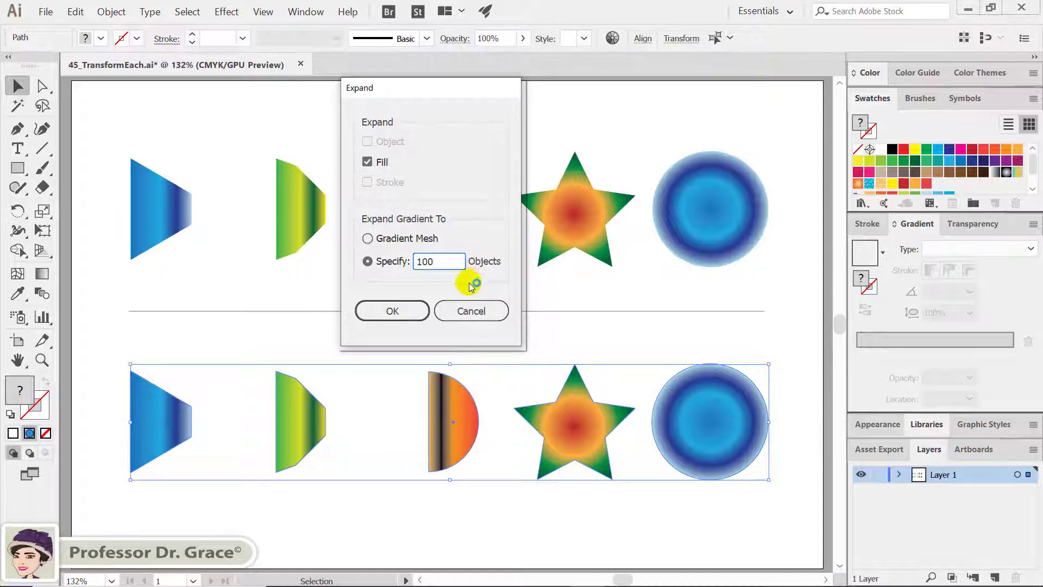
pyautogui.click(382, 314)
pyautogui.click(382, 314)
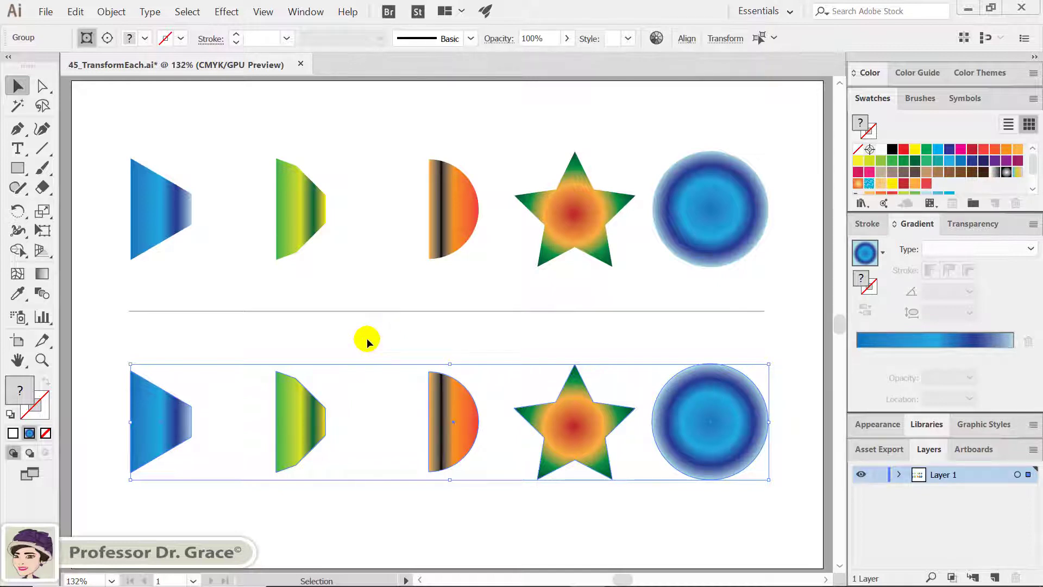
# Step: Deselect the row and bring up the Pathfinder panel
pyautogui.click(338, 392)
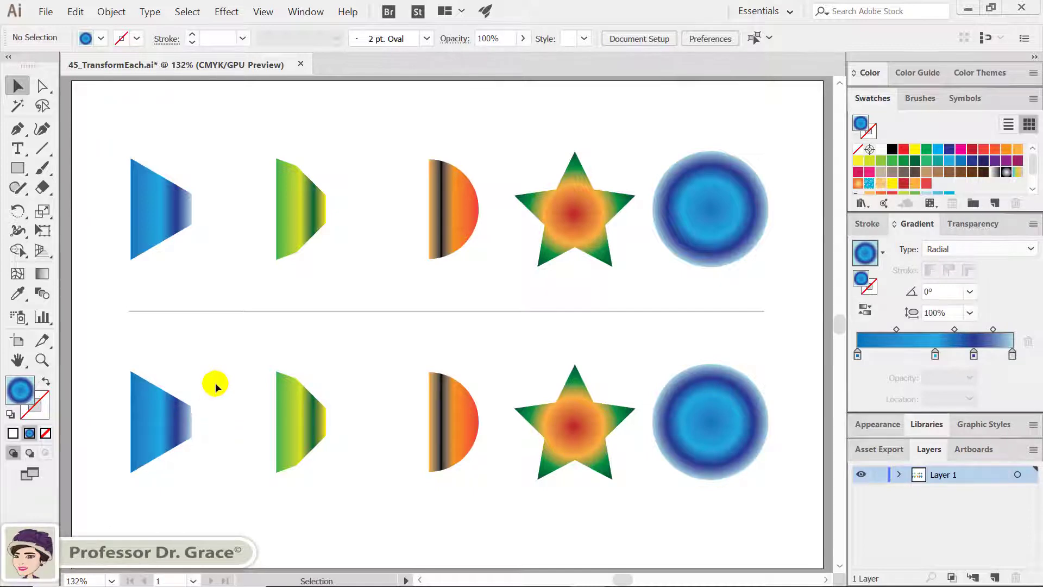
pyautogui.click(303, 12)
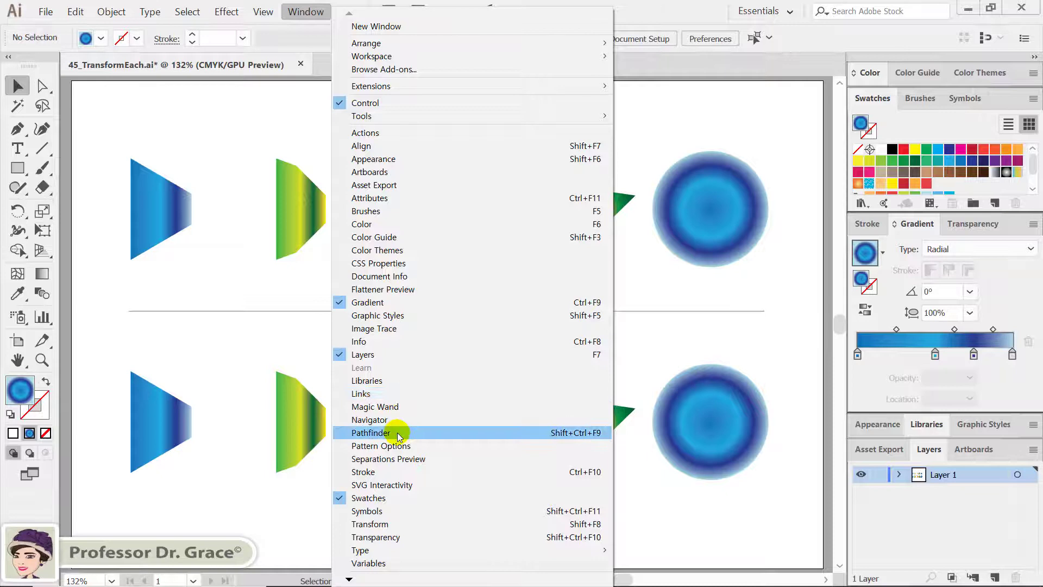
pyautogui.click(425, 437)
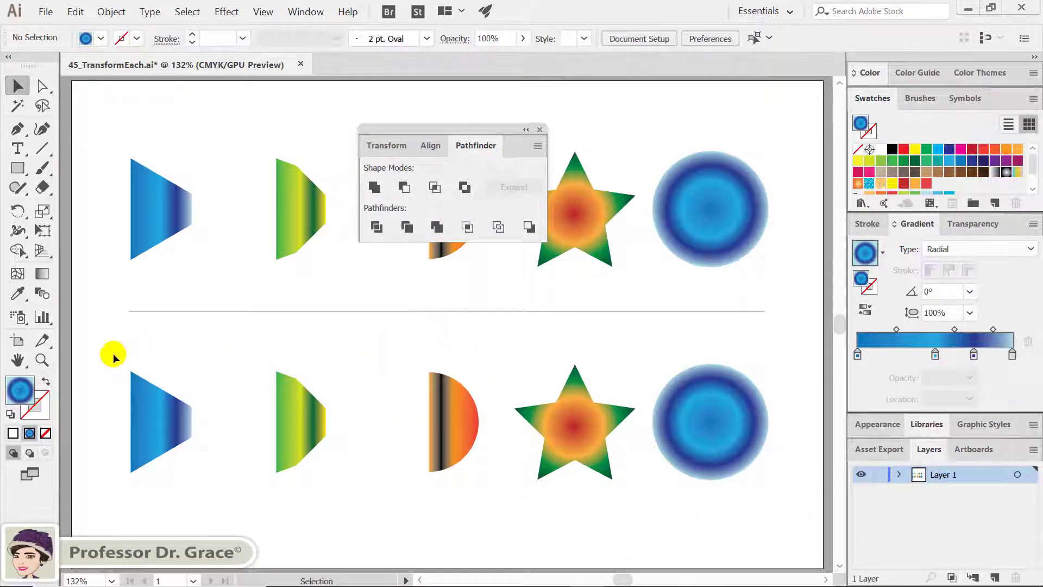
# Step: Crop the expanded trapezoid, green shape and half-circle to their own outlines
pyautogui.moveTo(113, 354); pyautogui.dragTo(225, 481)
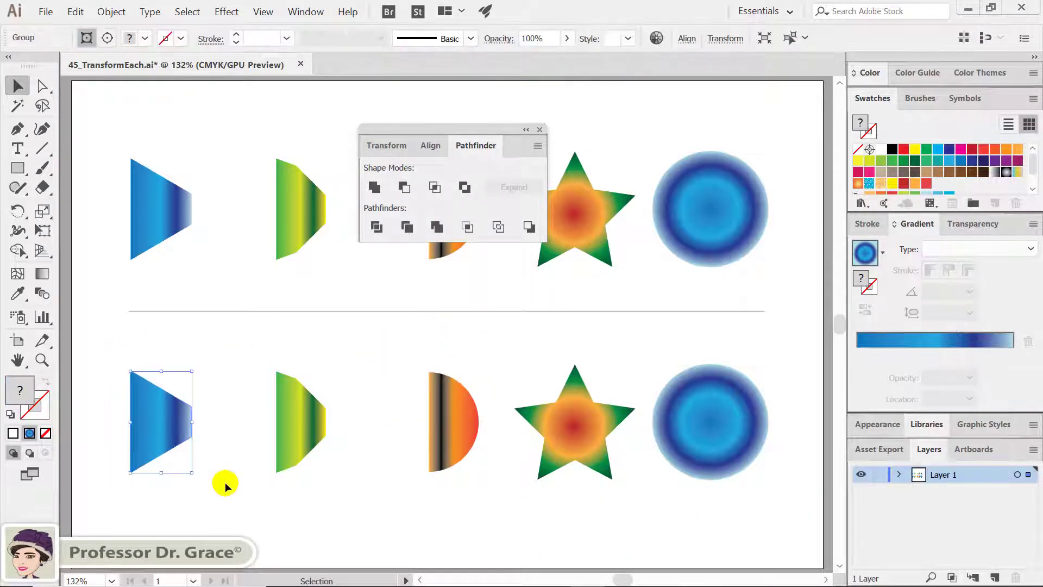
pyautogui.click(470, 231)
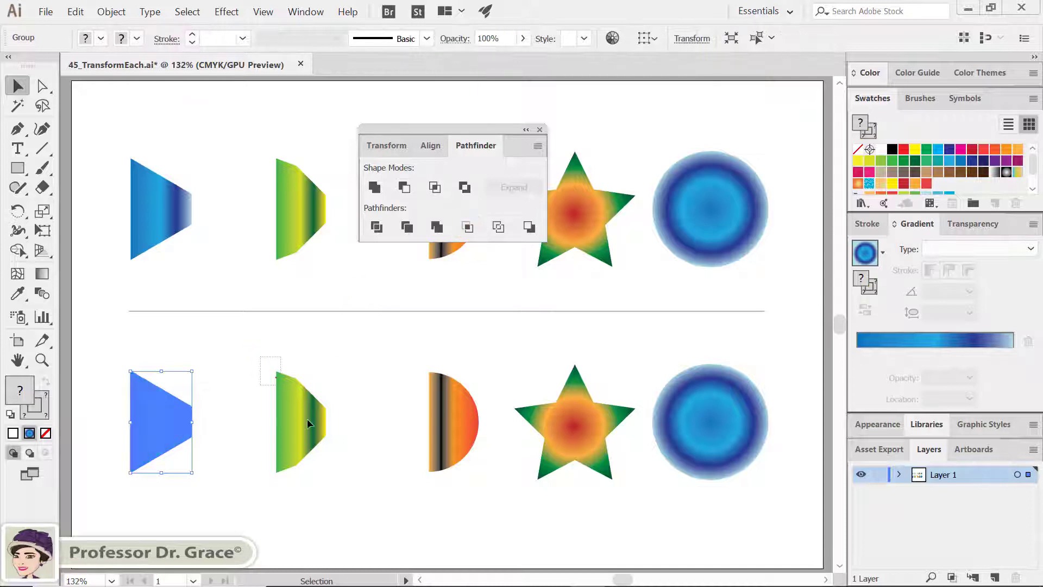
pyautogui.click(276, 378)
pyautogui.click(467, 227)
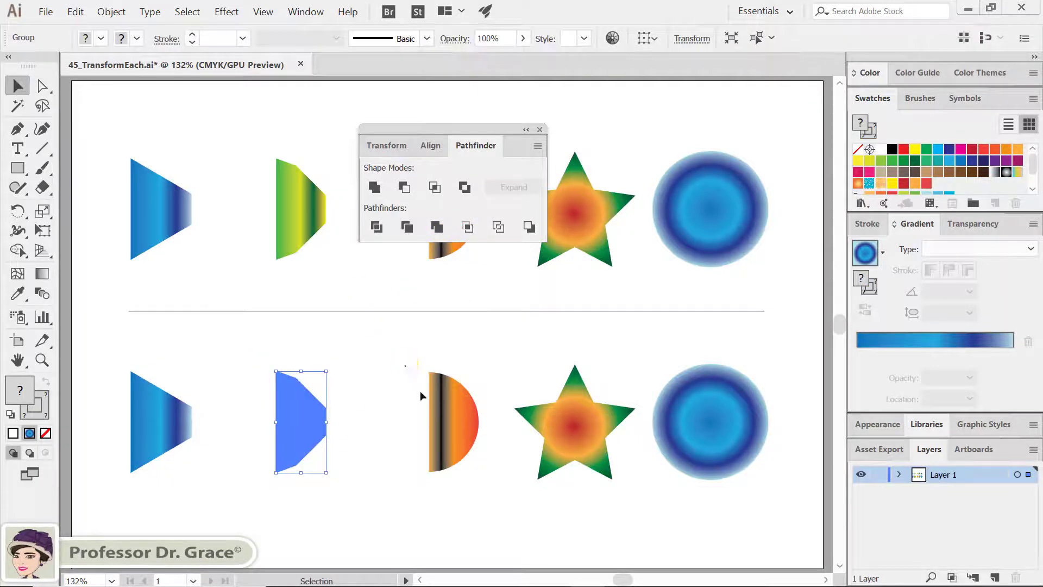
pyautogui.moveTo(416, 375); pyautogui.dragTo(468, 484)
pyautogui.click(468, 228)
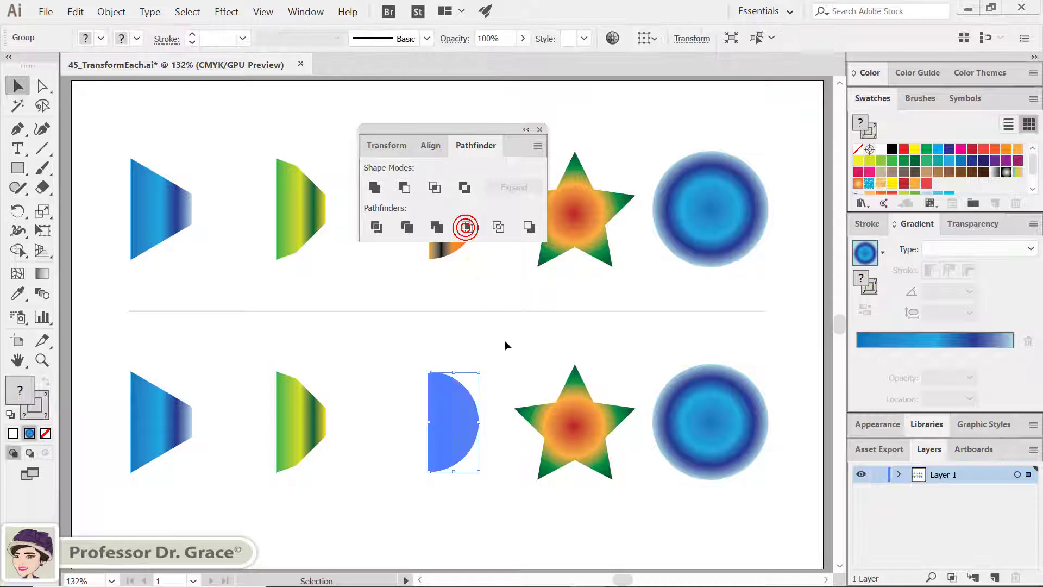
# Step: Crop the expanded star and circle to their outlines, then select the whole lower row
pyautogui.moveTo(515, 360); pyautogui.dragTo(641, 498)
pyautogui.click(475, 231)
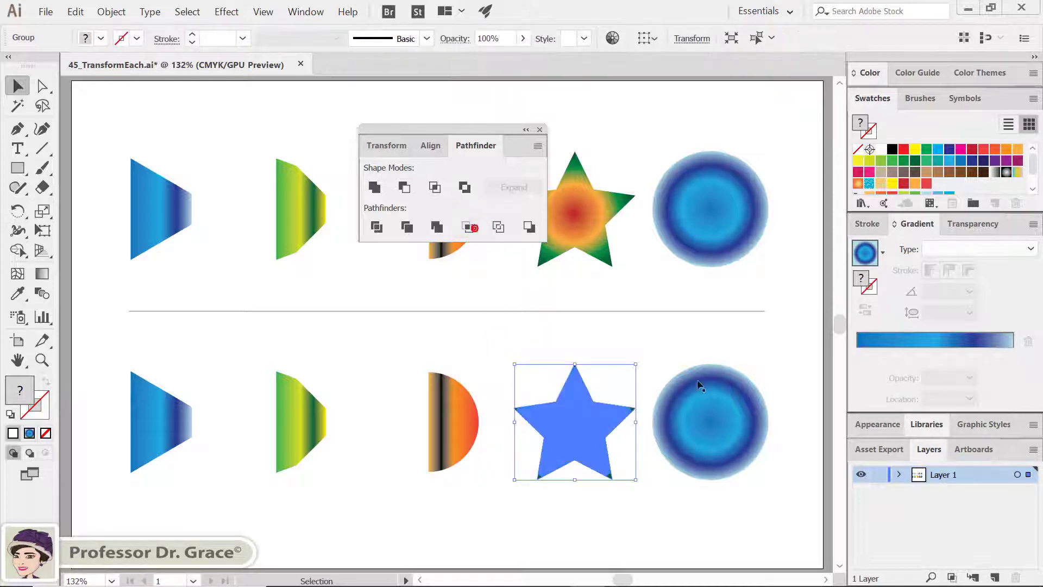
pyautogui.click(735, 419)
pyautogui.click(470, 228)
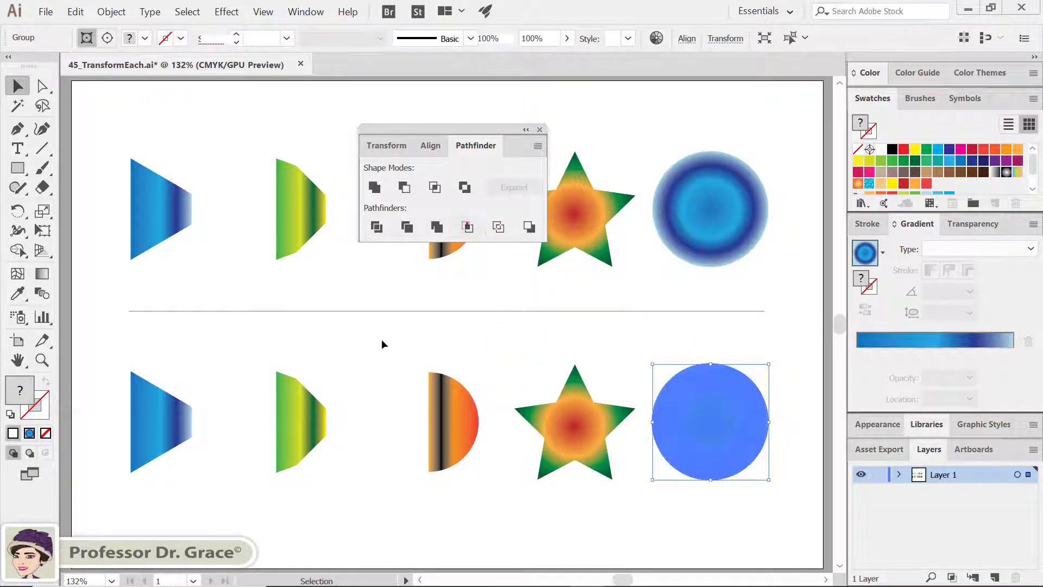
pyautogui.moveTo(134, 359); pyautogui.dragTo(701, 490)
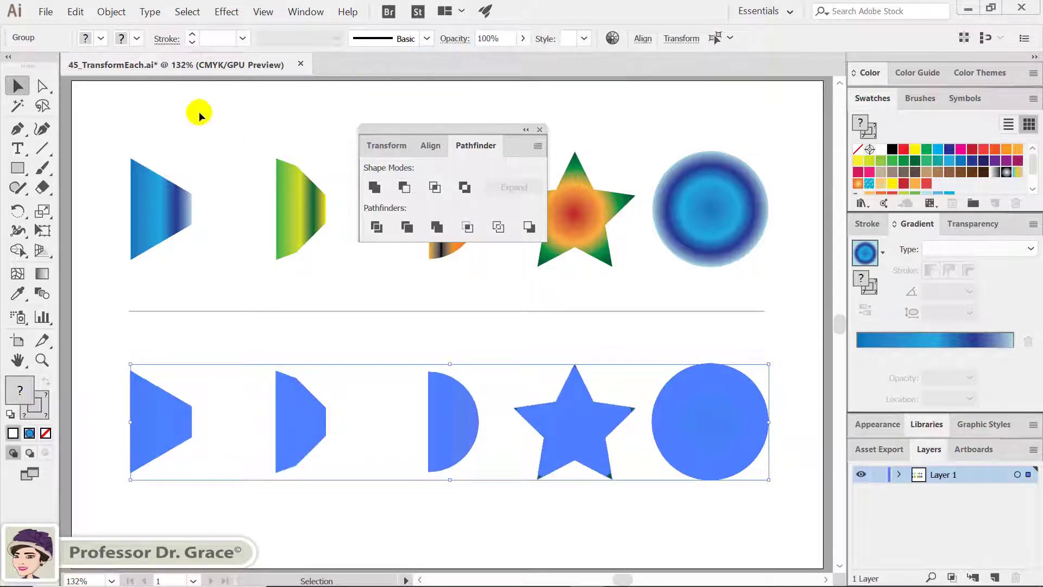
pyautogui.click(117, 12)
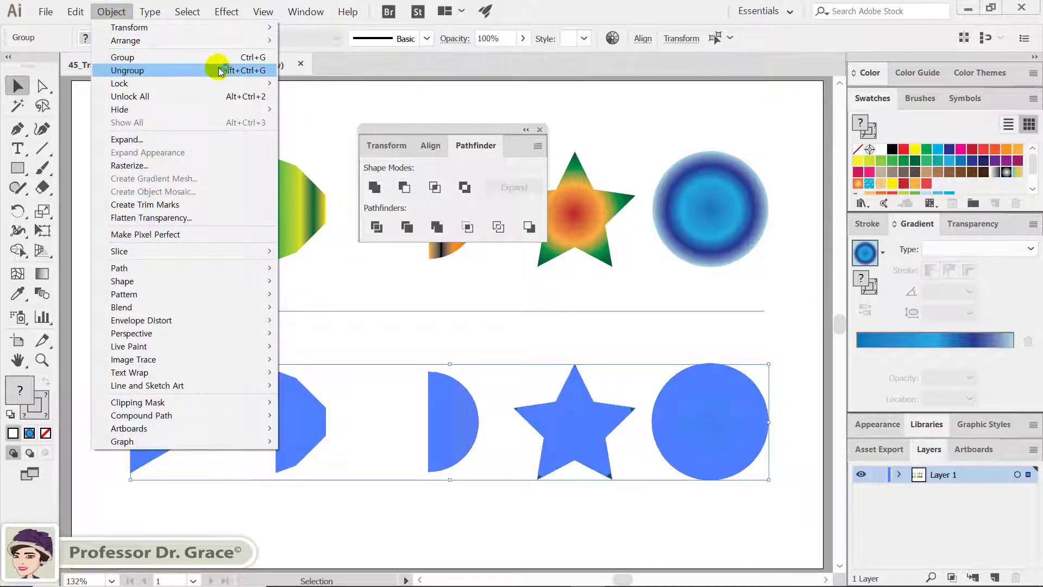
pyautogui.click(259, 75)
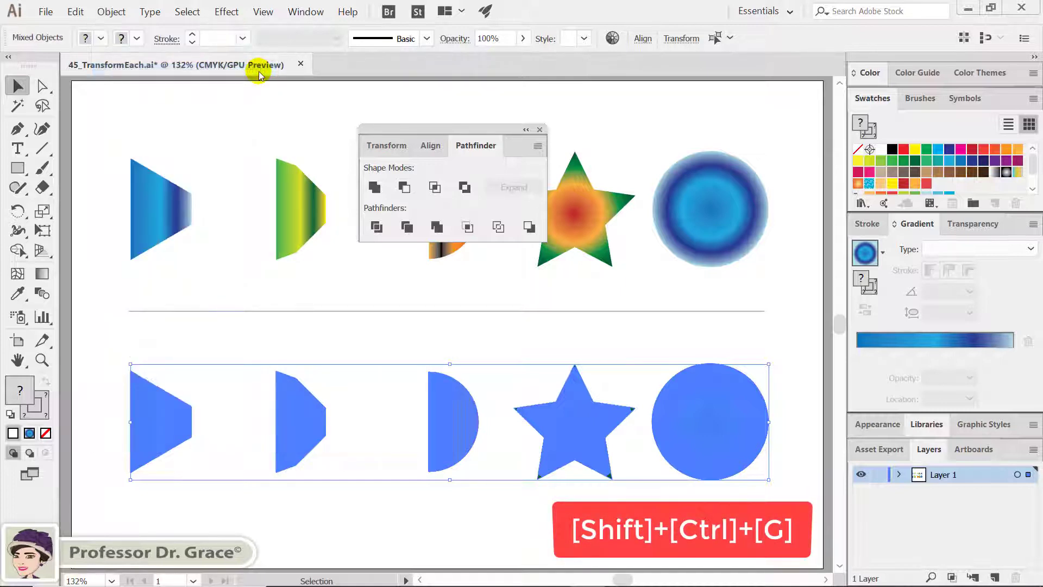
pyautogui.click(370, 426)
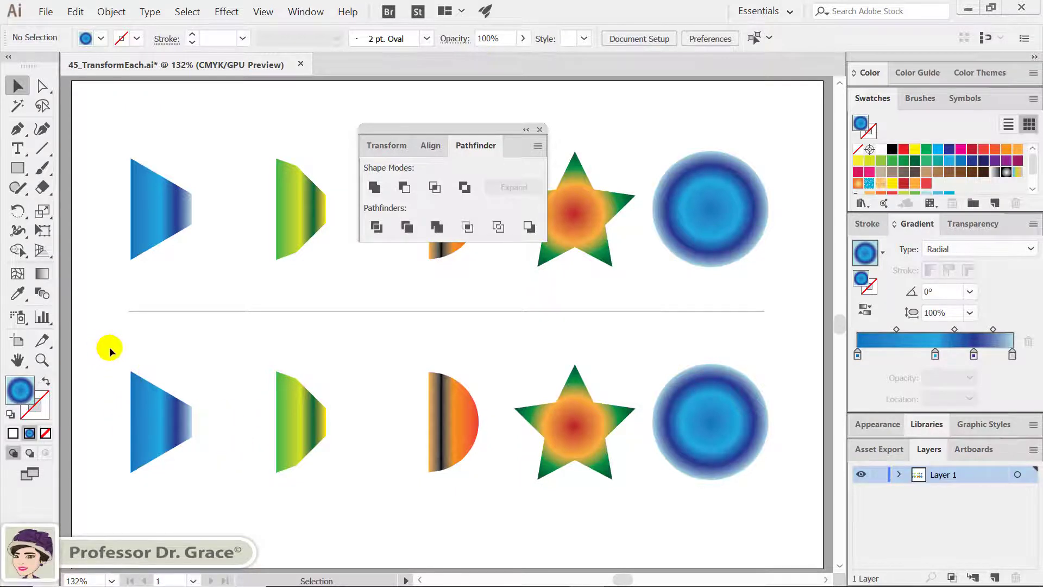
# Step: Horizontally center the lower-left triangle's strips, relative to the selection, collapsing it into a line
pyautogui.moveTo(110, 349); pyautogui.dragTo(224, 493)
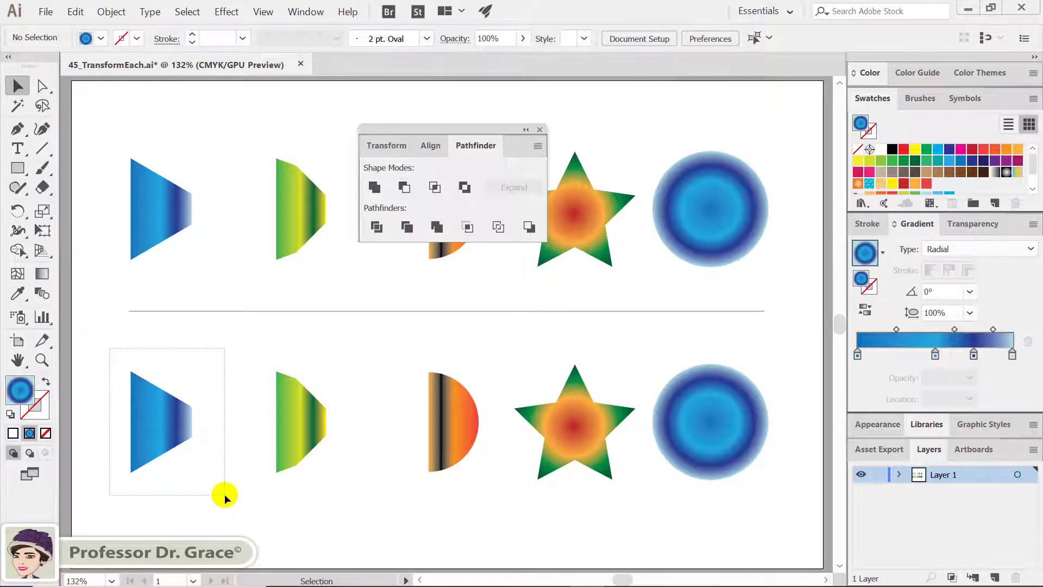
pyautogui.click(431, 145)
pyautogui.click(538, 285)
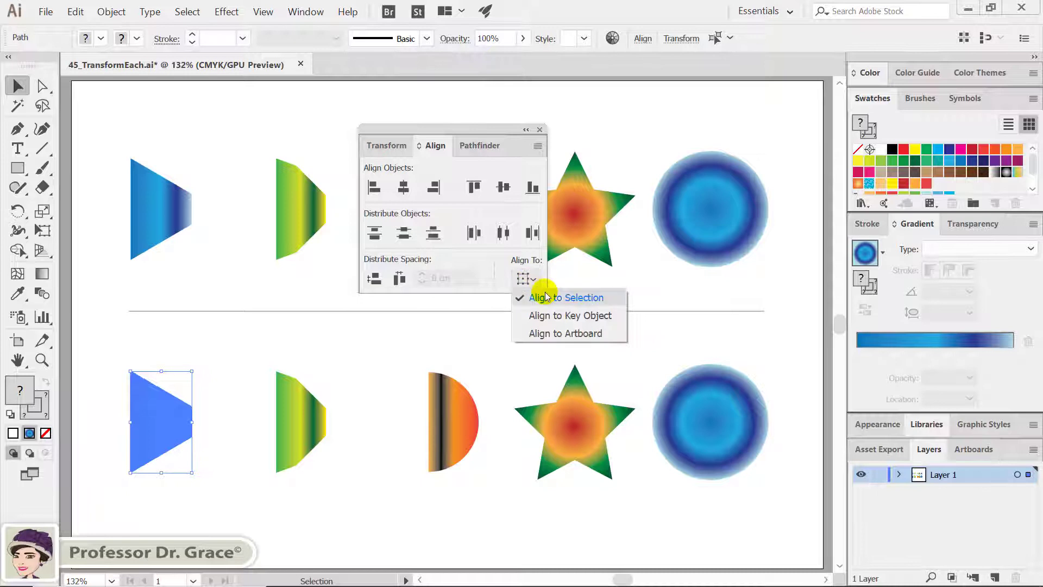
pyautogui.click(550, 297)
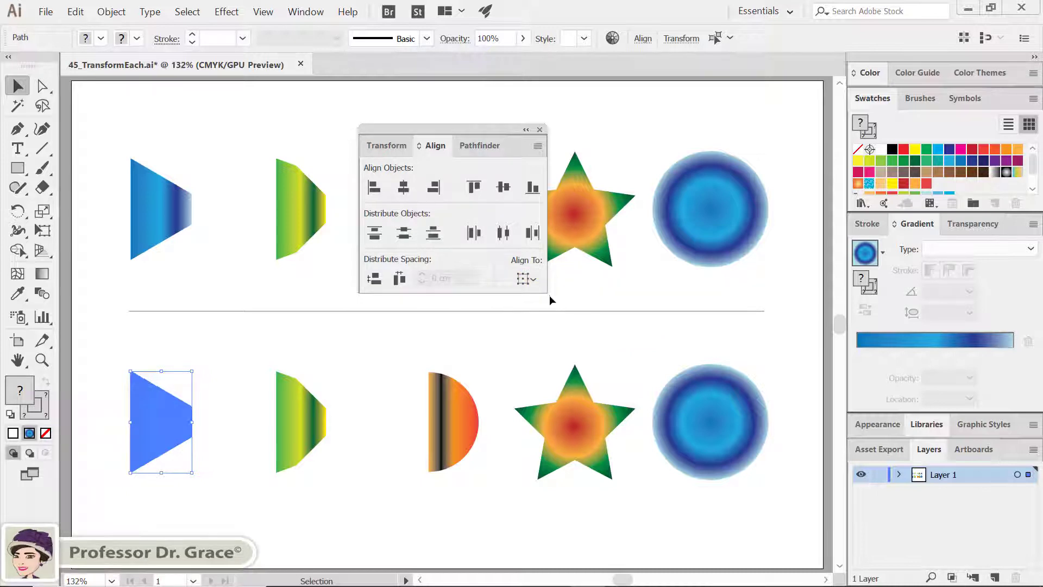
pyautogui.click(403, 187)
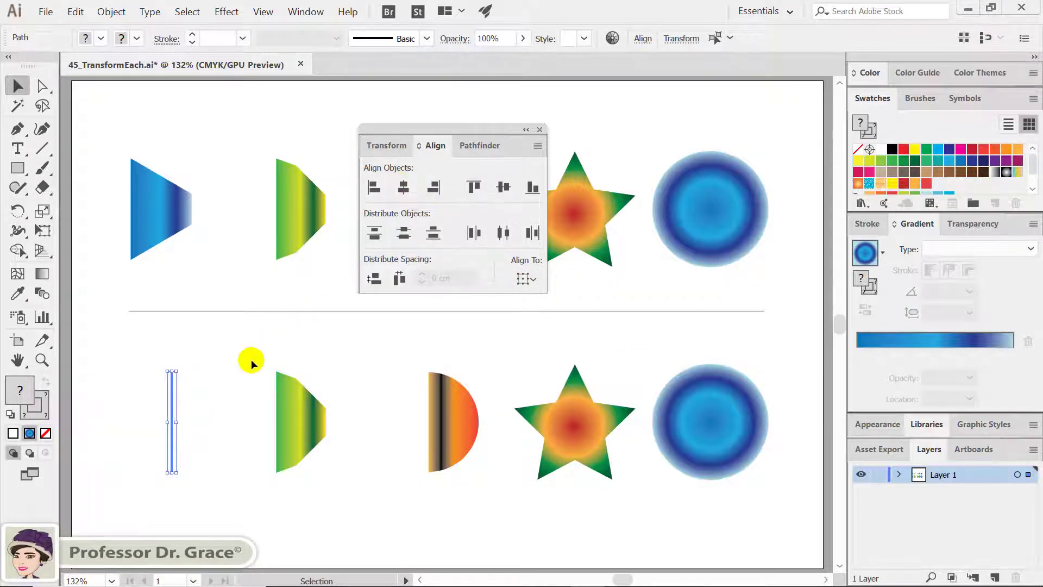
# Step: Collapse the green shape and half-circle into lines the same way, then close the Align settings
pyautogui.moveTo(250, 360); pyautogui.dragTo(336, 495)
pyautogui.click(403, 188)
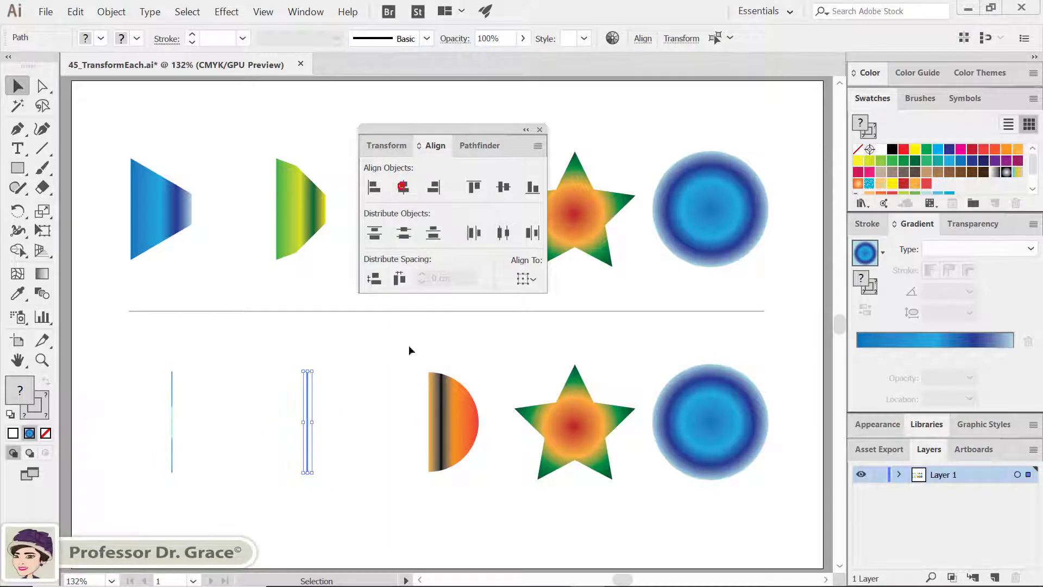
pyautogui.moveTo(401, 353); pyautogui.dragTo(486, 510)
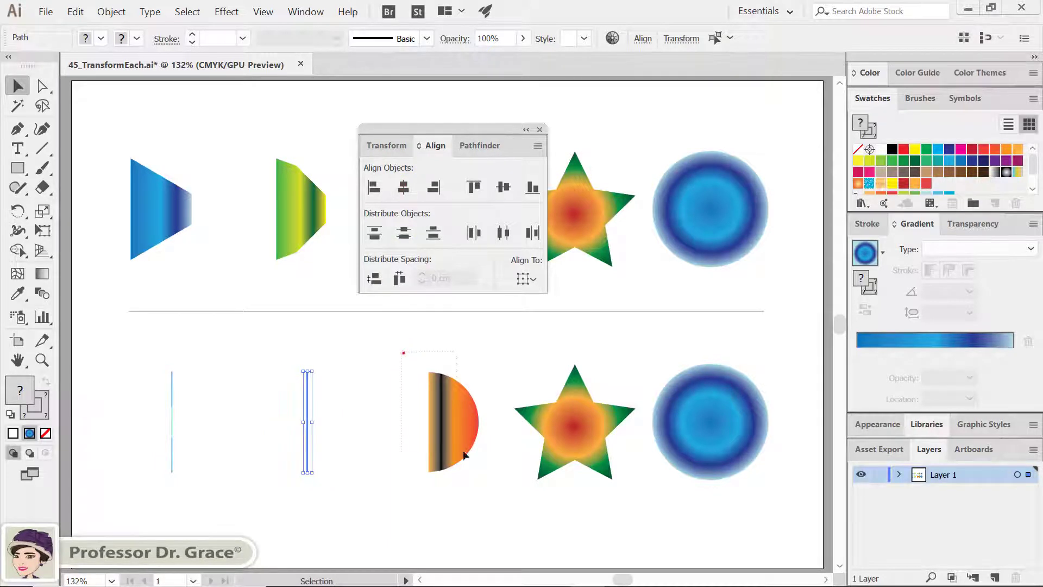
pyautogui.click(405, 187)
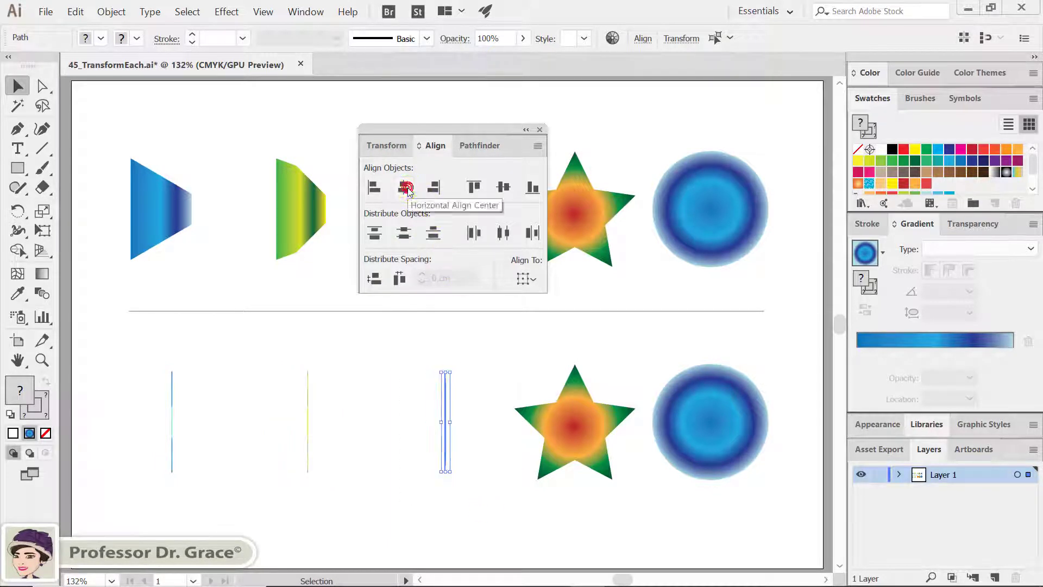
pyautogui.click(364, 391)
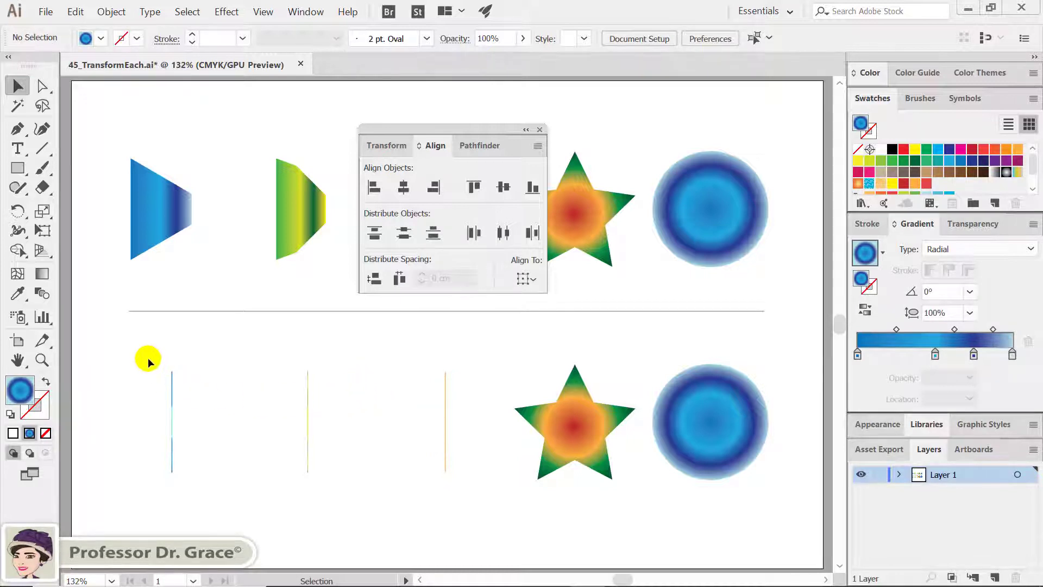
pyautogui.click(539, 129)
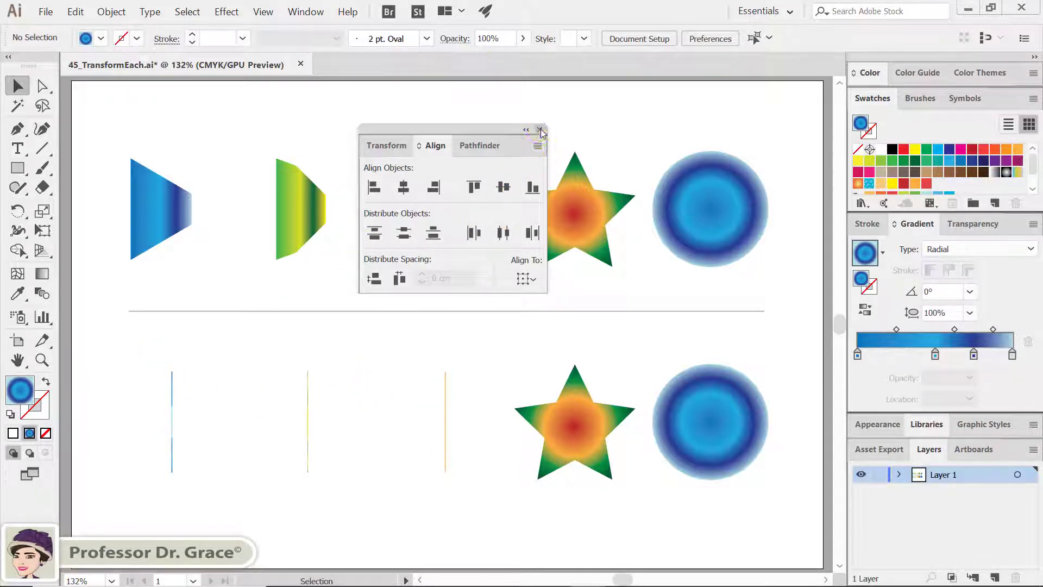
# Step: Non-uniformly scale the leftmost lower line to 5000% horizontal width
pyautogui.moveTo(140, 355); pyautogui.dragTo(223, 523)
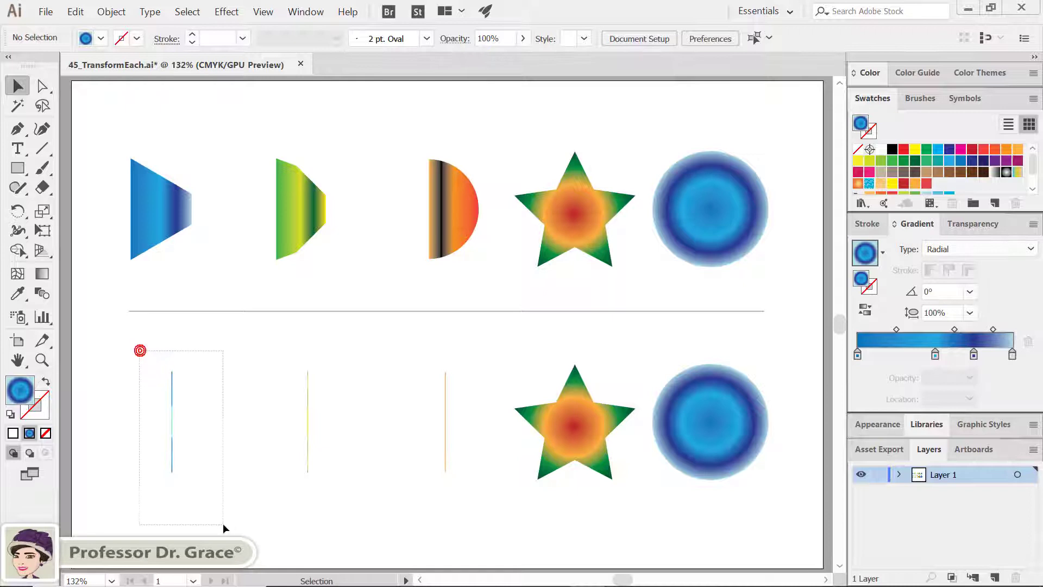
pyautogui.doubleClick(50, 214)
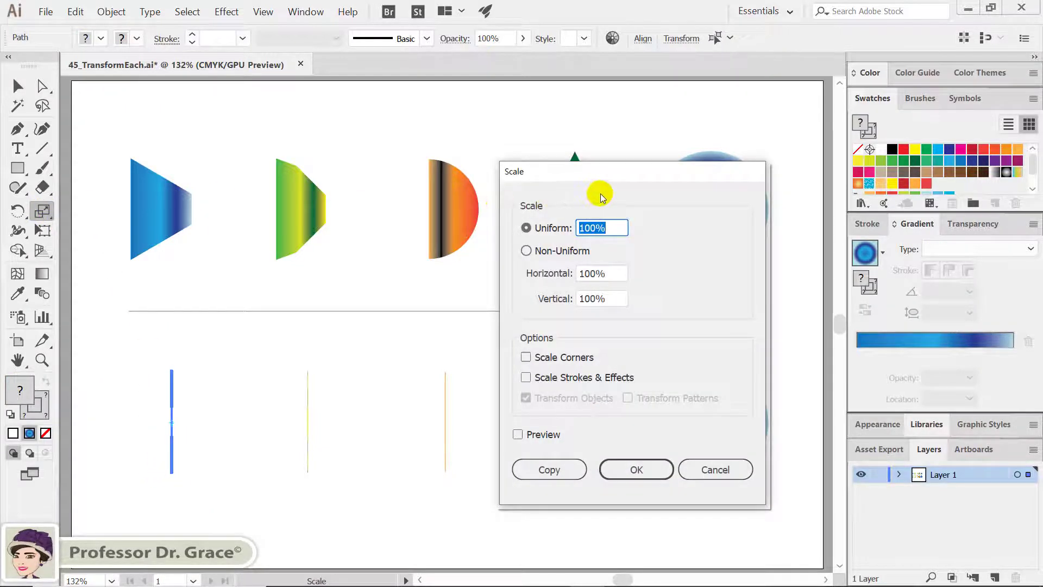
pyautogui.click(519, 435)
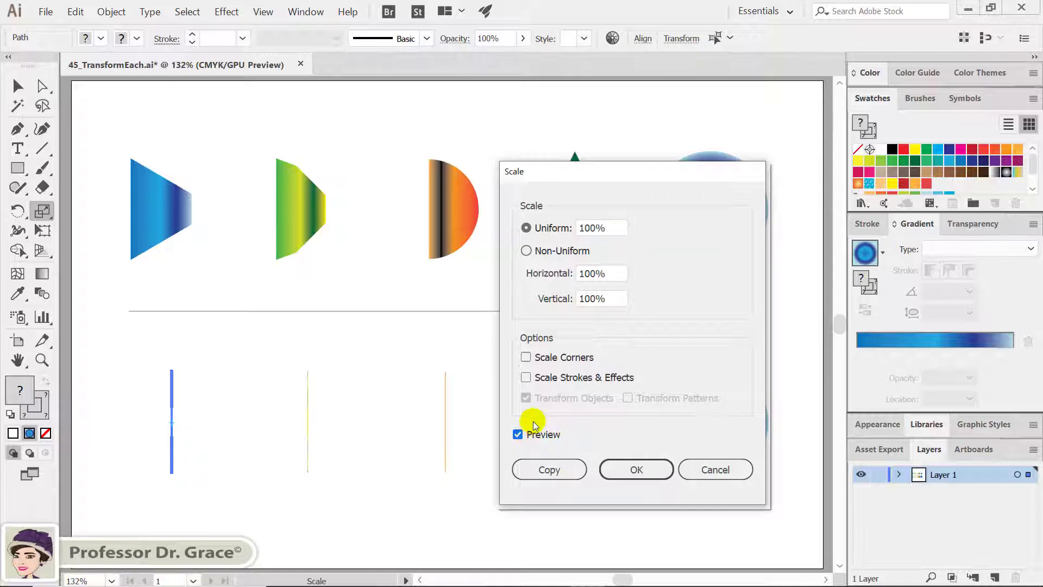
pyautogui.click(526, 251)
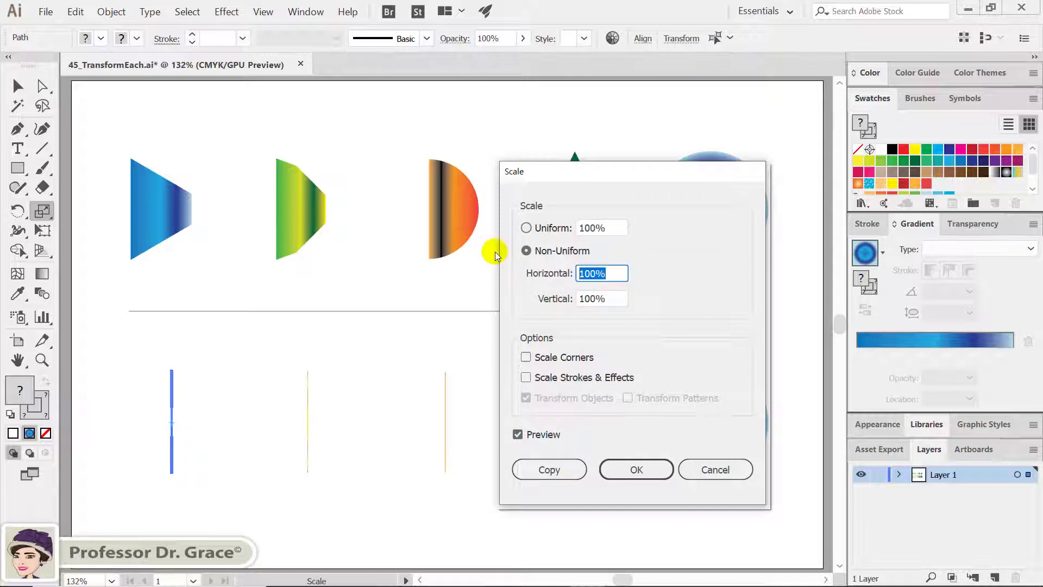
pyautogui.write('5000')
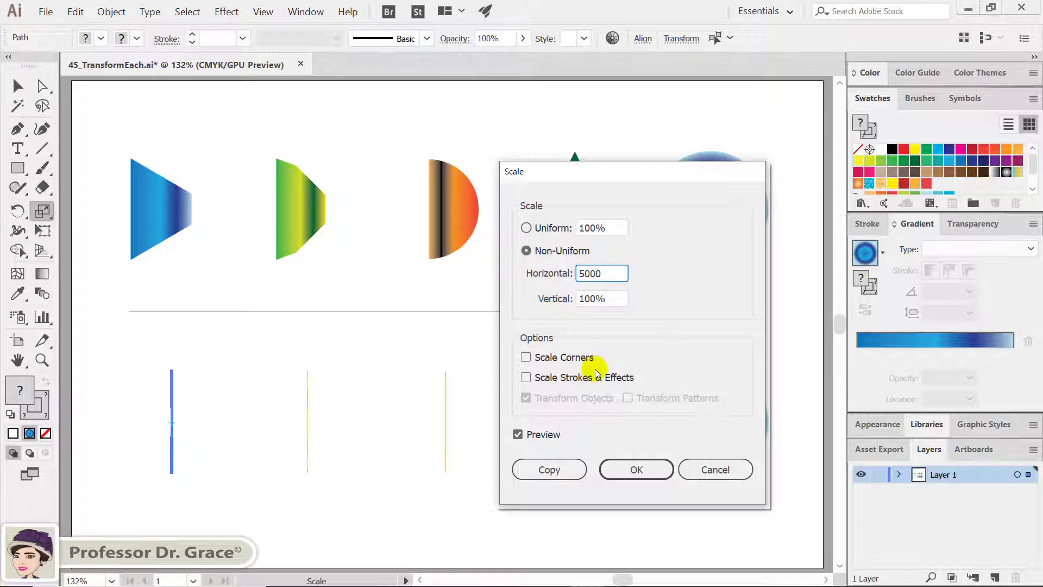
pyautogui.click(620, 460)
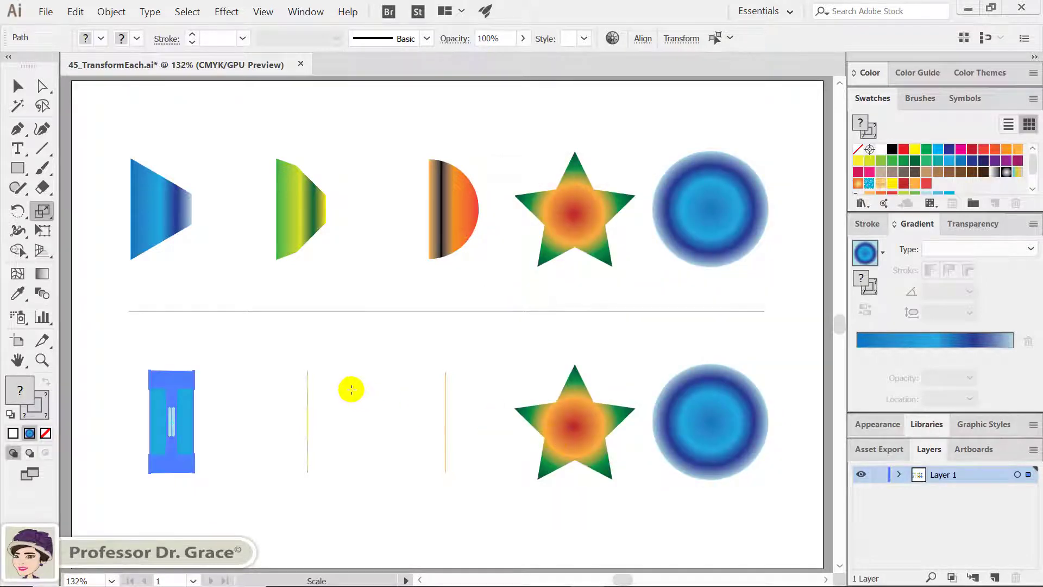
pyautogui.press('v')
pyautogui.moveTo(282, 352); pyautogui.dragTo(338, 498)
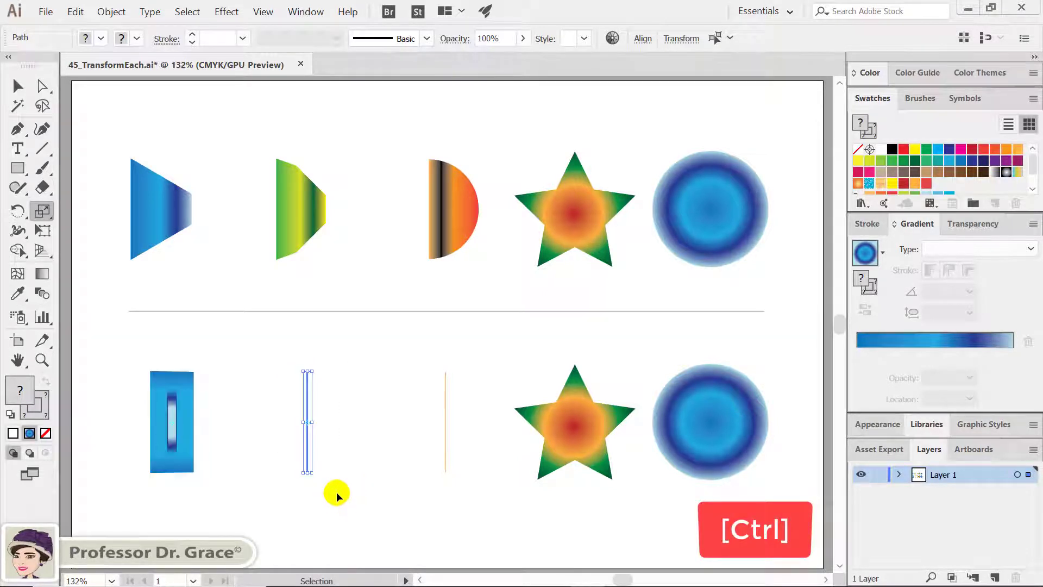
# Step: Stretch the middle green line to 5000% horizontally with a non-uniform scale
pyautogui.click(42, 211)
pyautogui.doubleClick(43, 212)
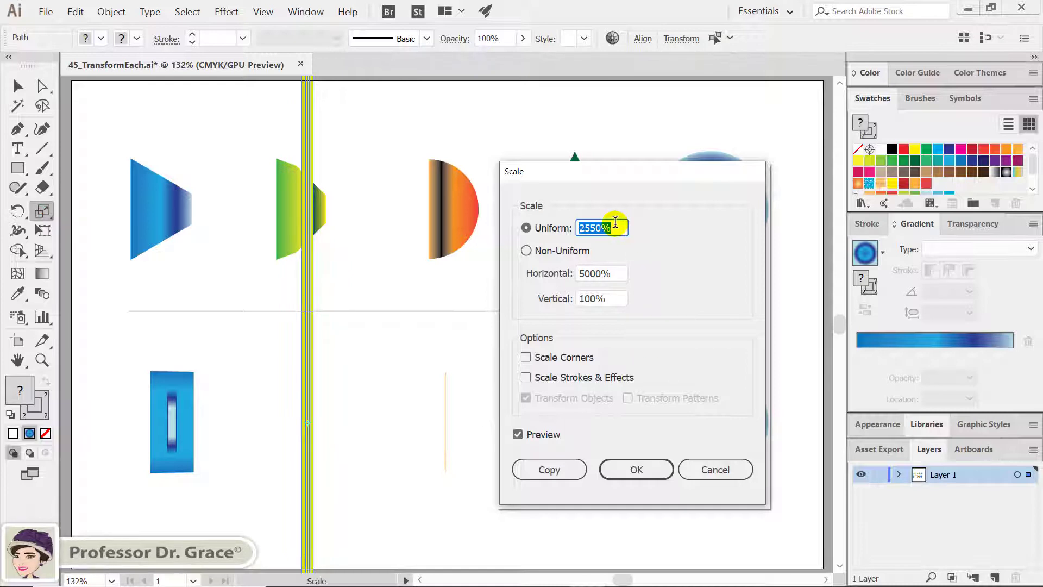
pyautogui.write('100')
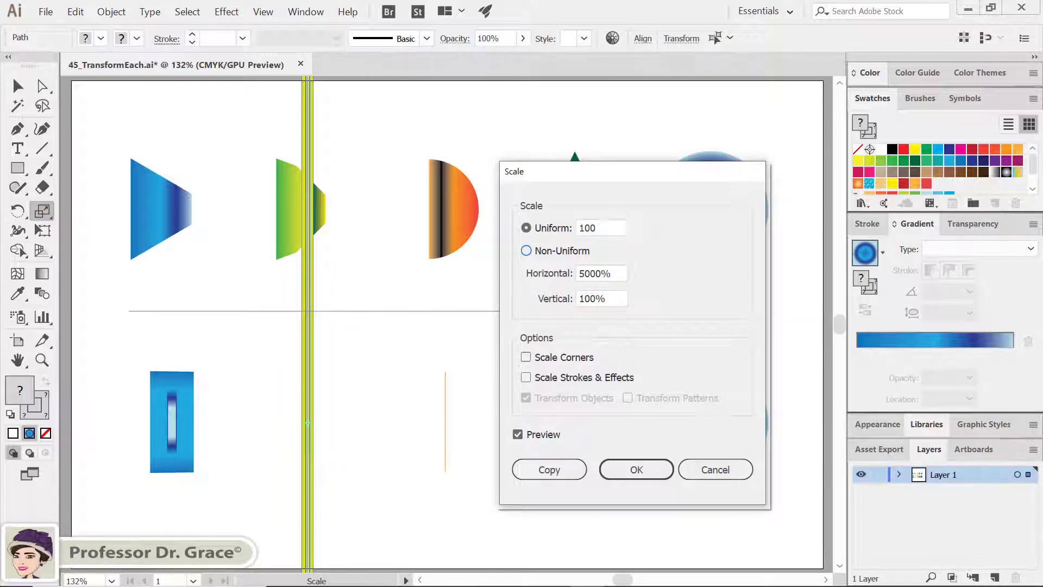
pyautogui.click(620, 279)
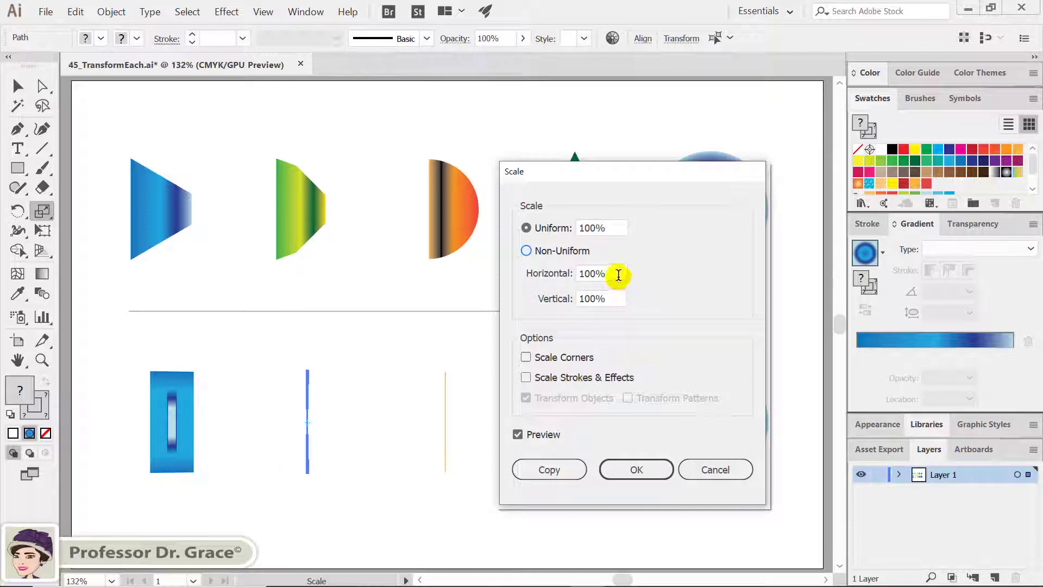
pyautogui.click(619, 276)
pyautogui.doubleClick(619, 275)
pyautogui.write('5000')
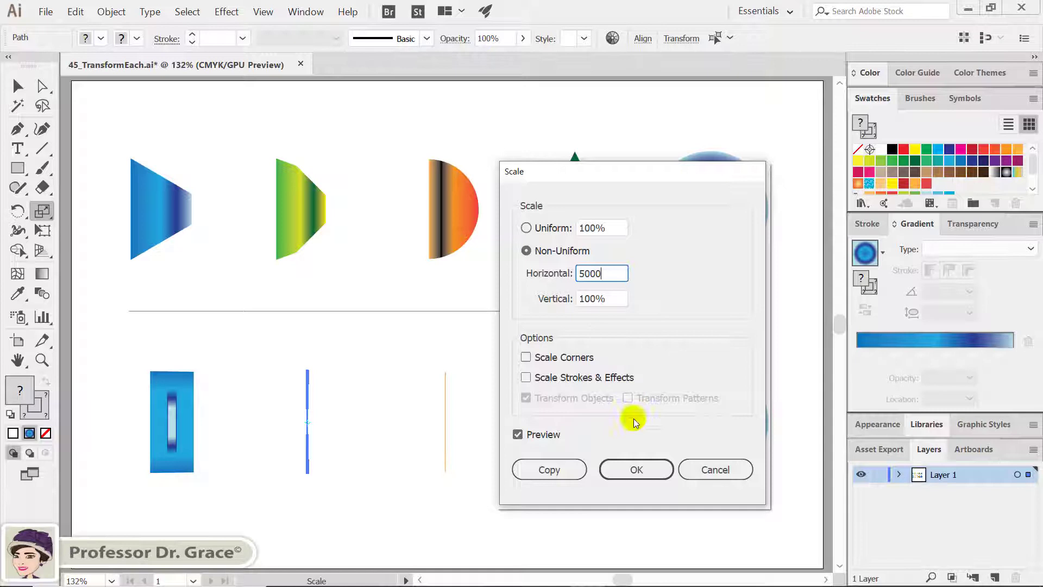
pyautogui.click(637, 469)
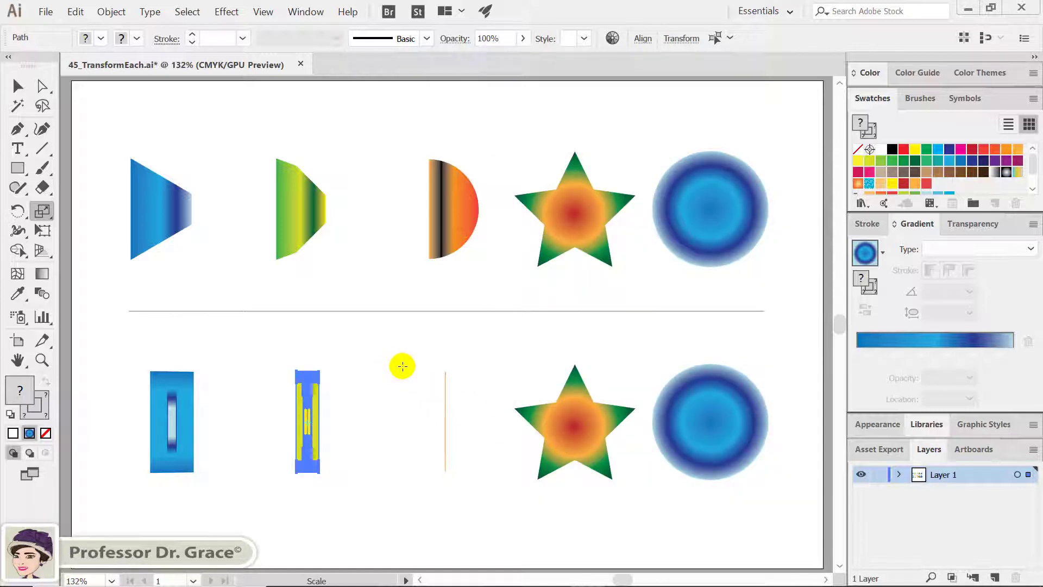
# Step: Stretch the orange line to 5000% horizontally as well, then deselect it
pyautogui.press('v')
pyautogui.moveTo(414, 357); pyautogui.dragTo(472, 482)
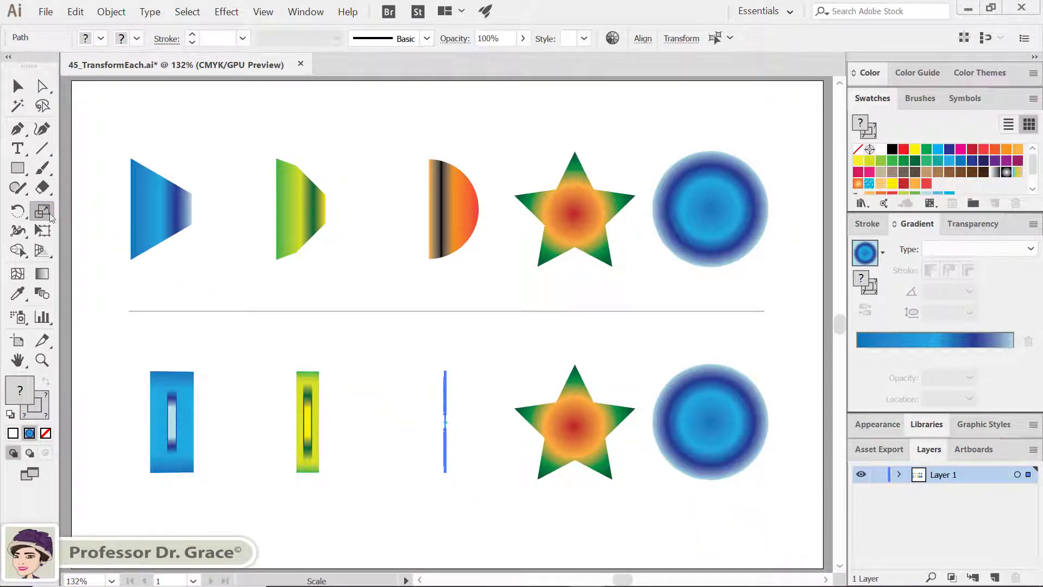
pyautogui.doubleClick(42, 211)
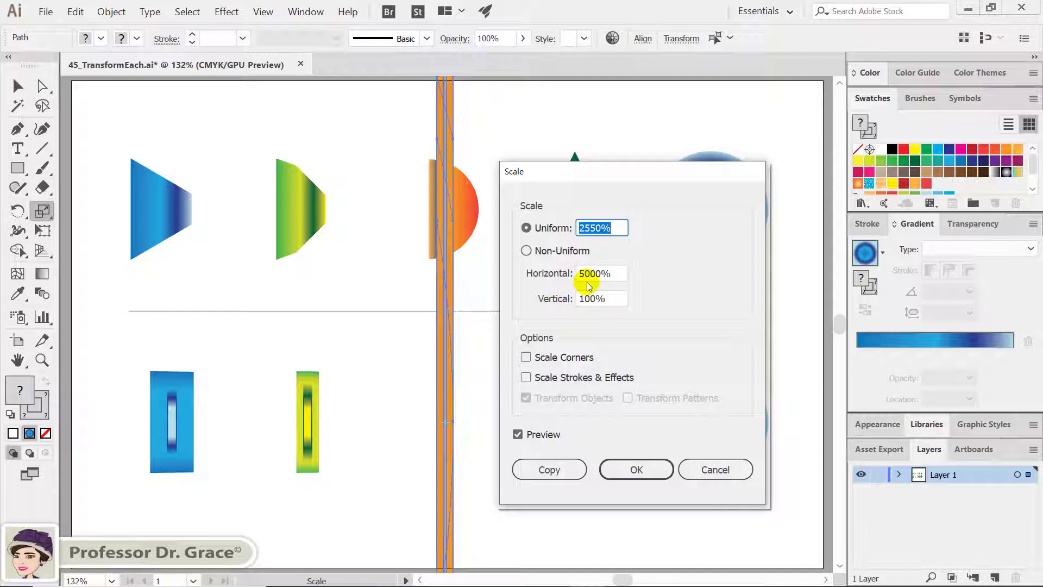
pyautogui.write('100')
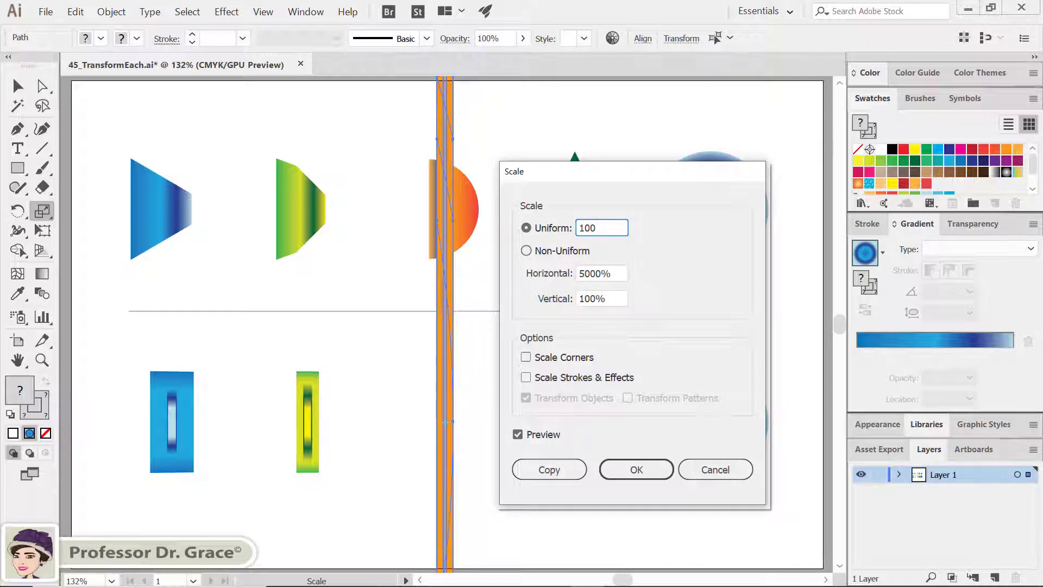
pyautogui.press('Tab')
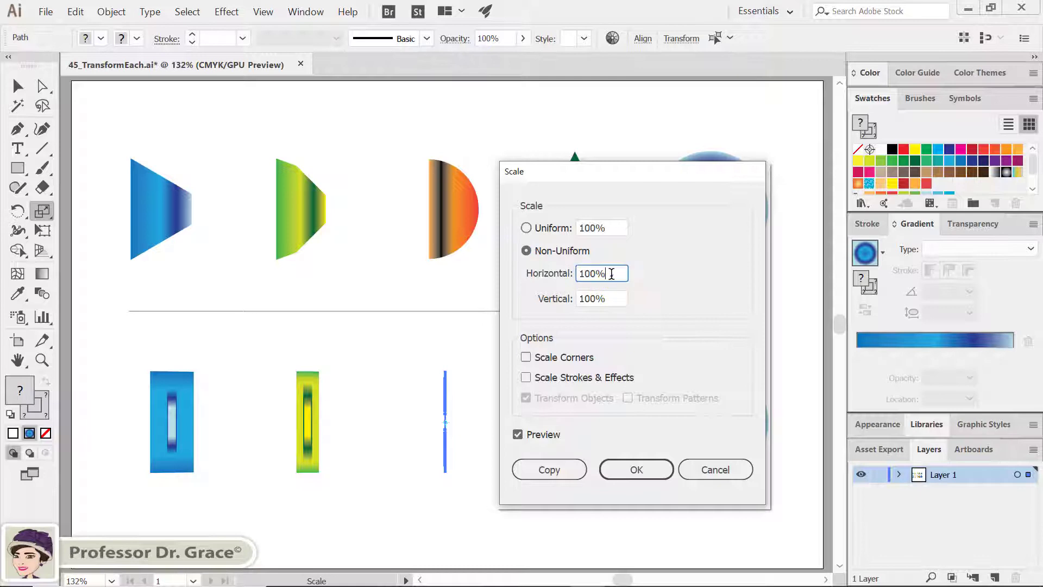
pyautogui.moveTo(610, 274); pyautogui.dragTo(530, 282)
pyautogui.write('5000')
pyautogui.click(634, 471)
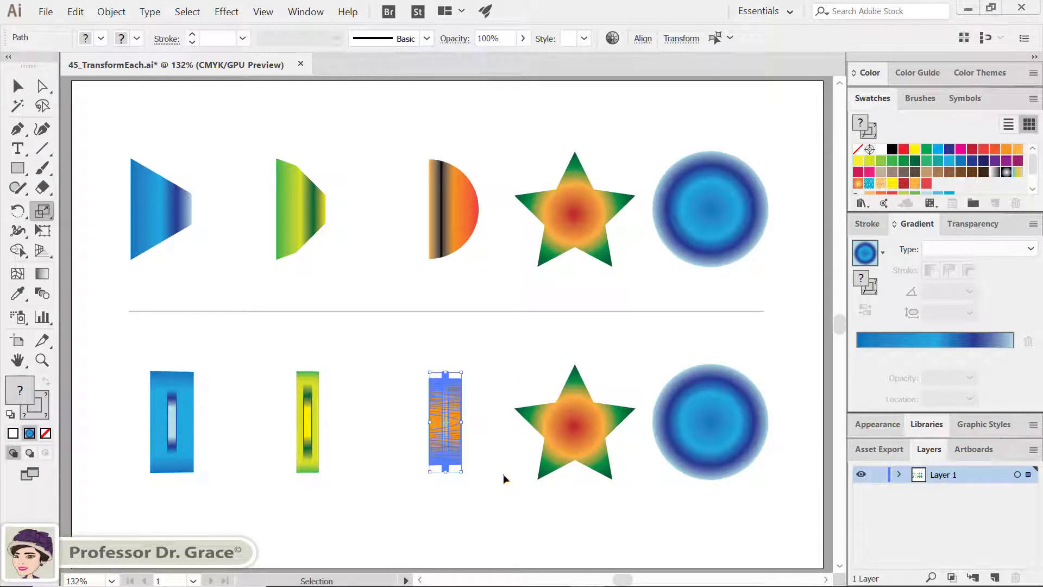
pyautogui.click(503, 473)
# Step: Select the first four lower-row shapes and preview a Zig Zag effect on them
pyautogui.click(18, 86)
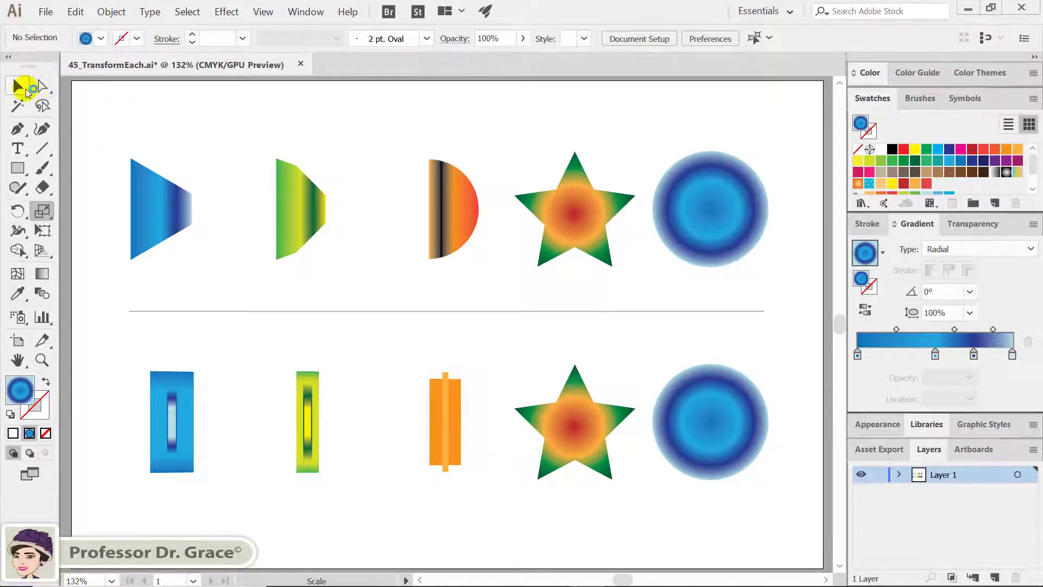
pyautogui.click(255, 441)
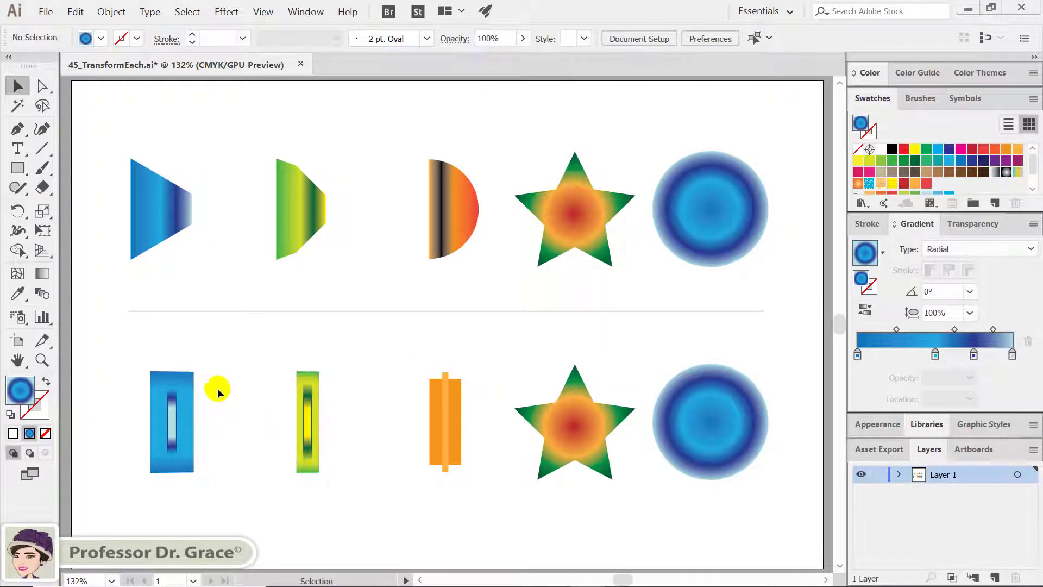
pyautogui.moveTo(123, 332); pyautogui.dragTo(643, 511)
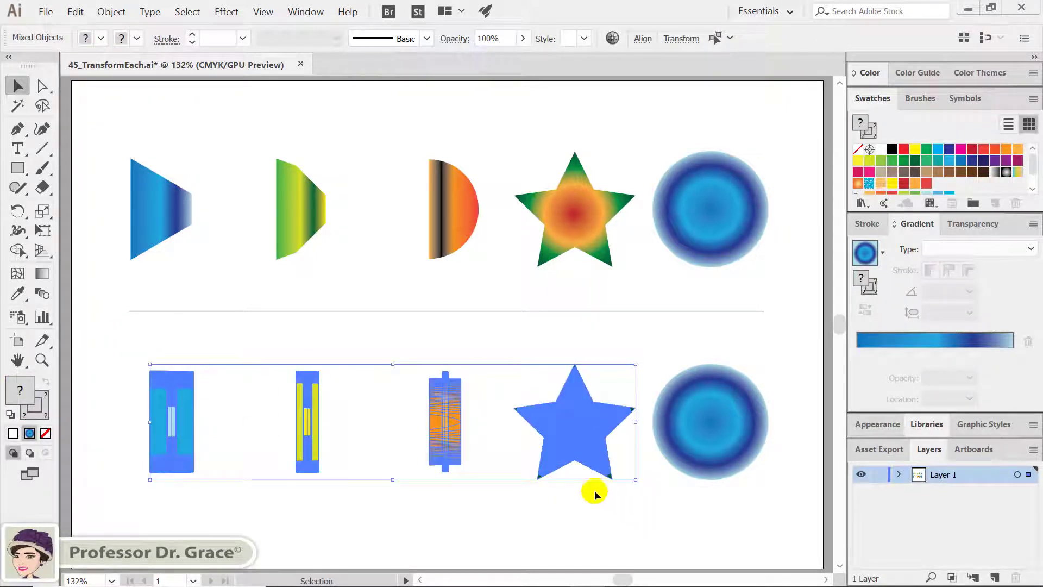
pyautogui.click(220, 12)
pyautogui.moveTo(263, 133)
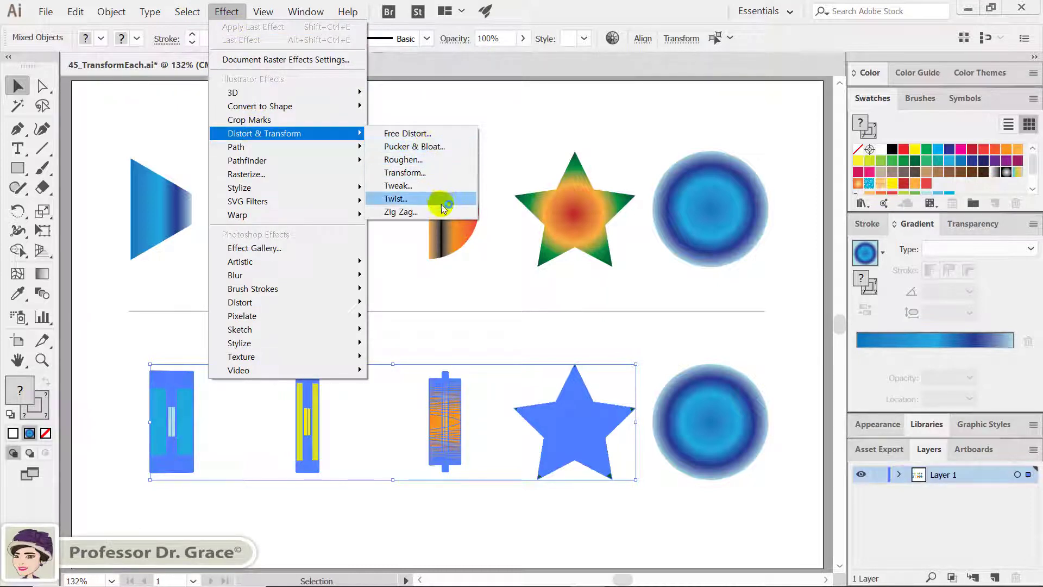
pyautogui.click(443, 212)
pyautogui.click(441, 210)
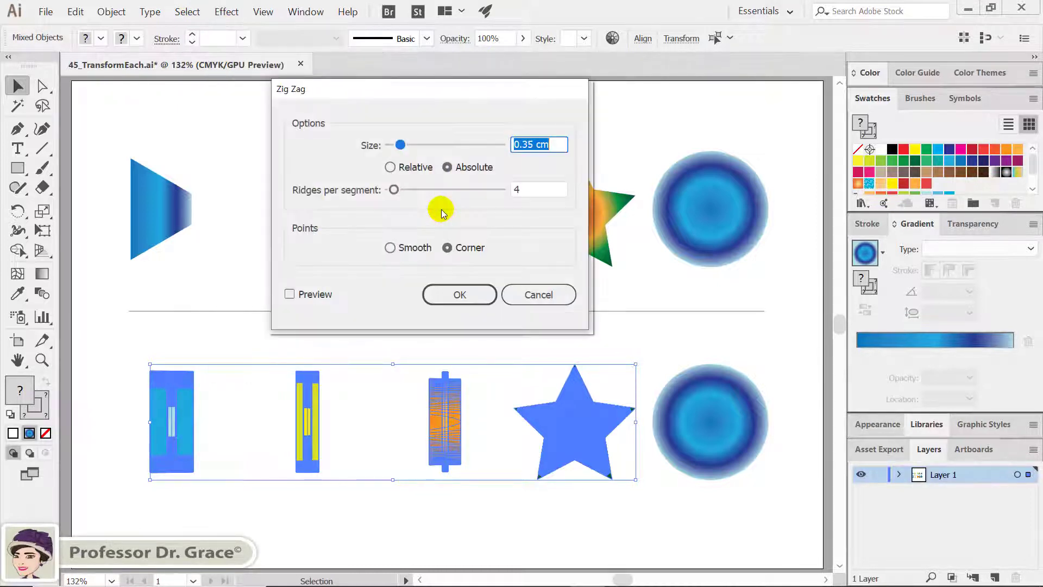
pyautogui.click(315, 296)
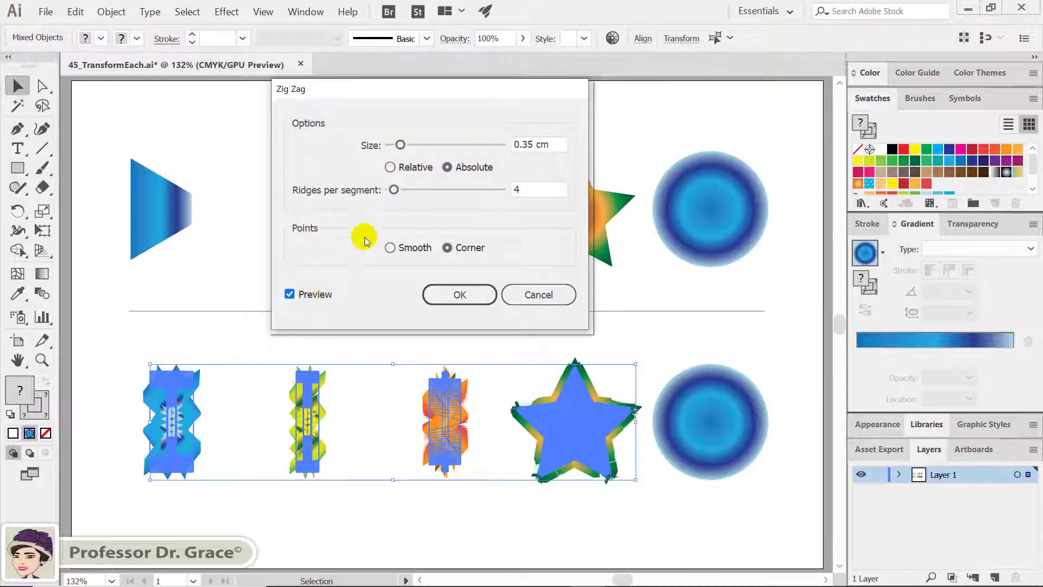
# Step: Set the Zig Zag to relative 10% size, 2 ridges, smooth points, and apply it
pyautogui.click(401, 168)
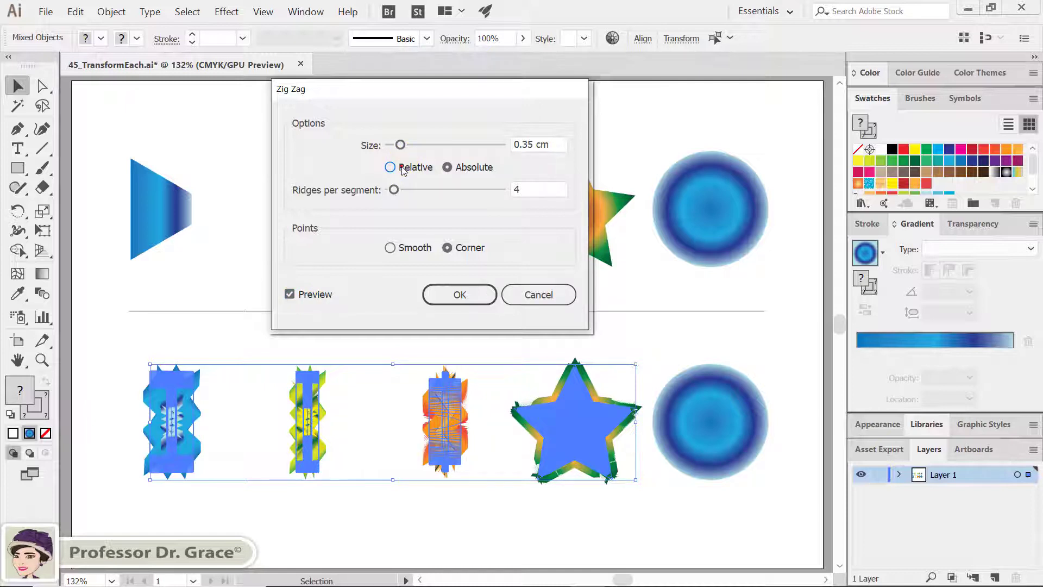
pyautogui.doubleClick(562, 144)
pyautogui.write('10')
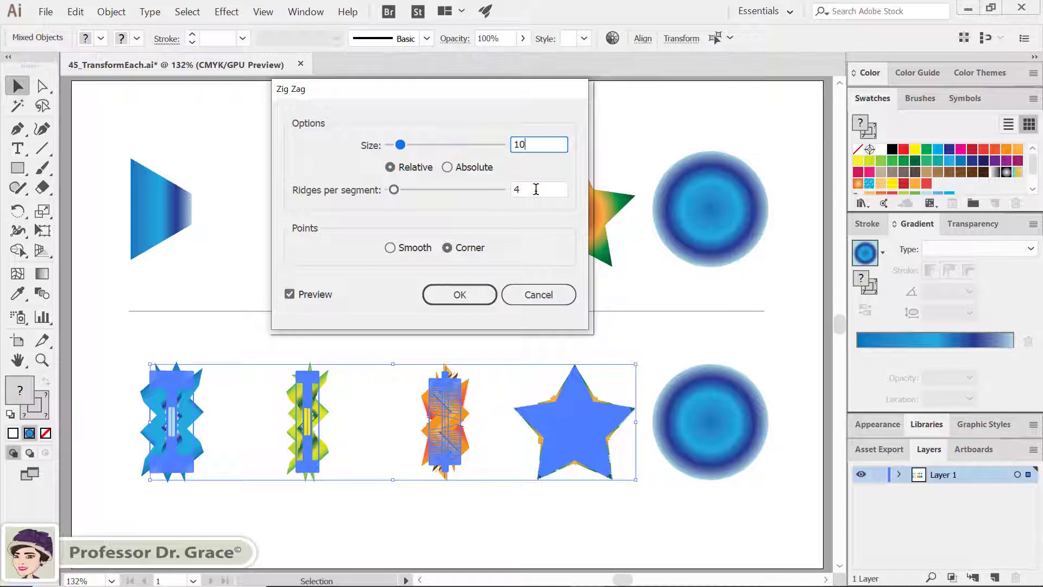
pyautogui.press('Tab')
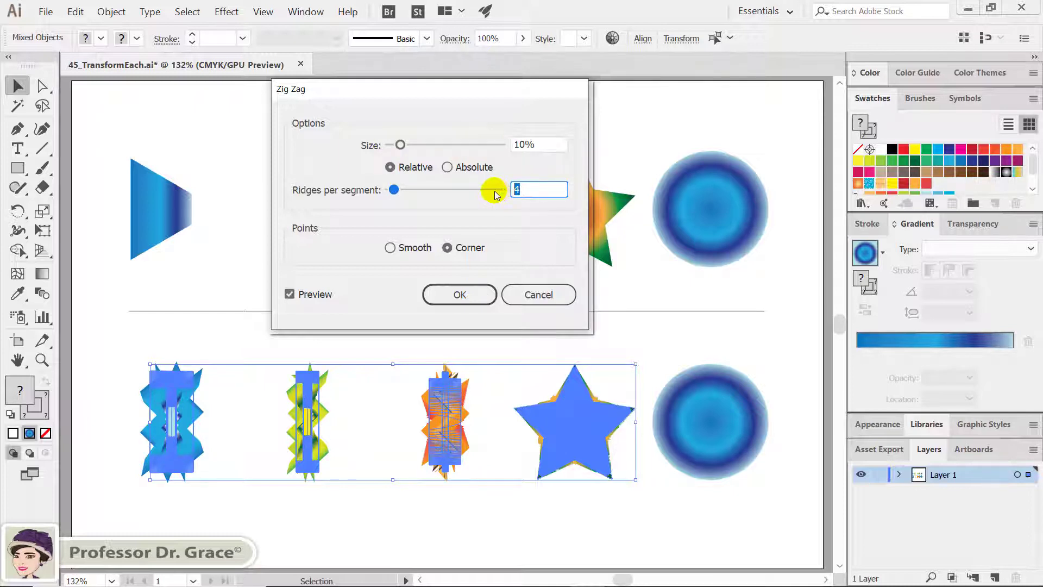
pyautogui.write('2')
pyautogui.click(407, 247)
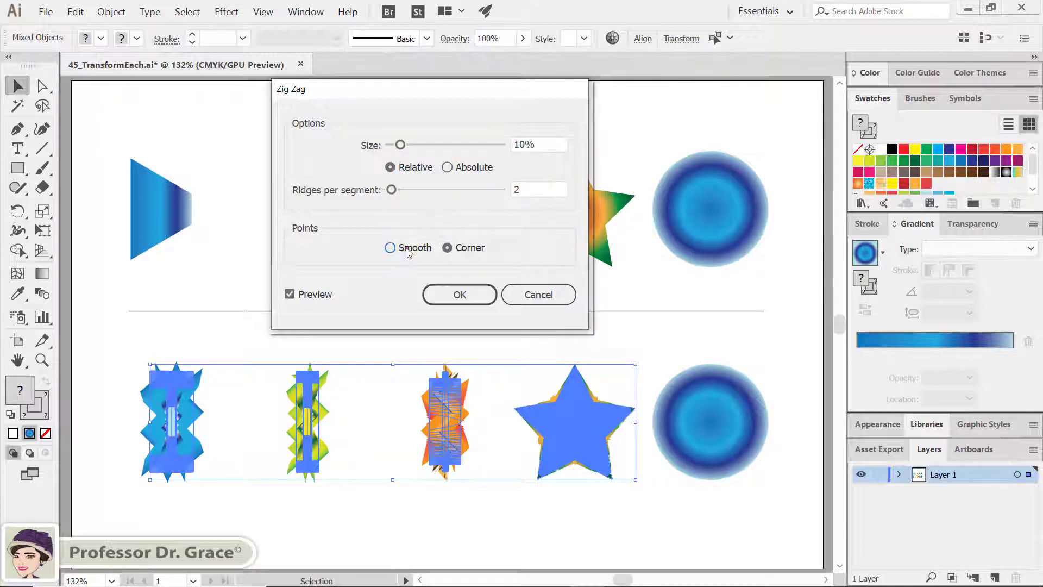
pyautogui.click(460, 295)
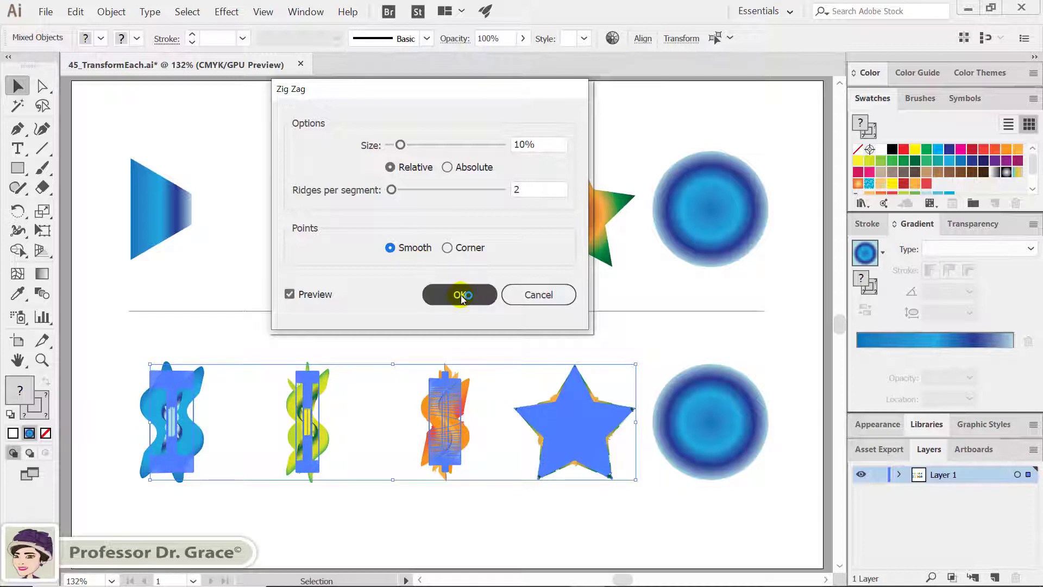
pyautogui.click(482, 347)
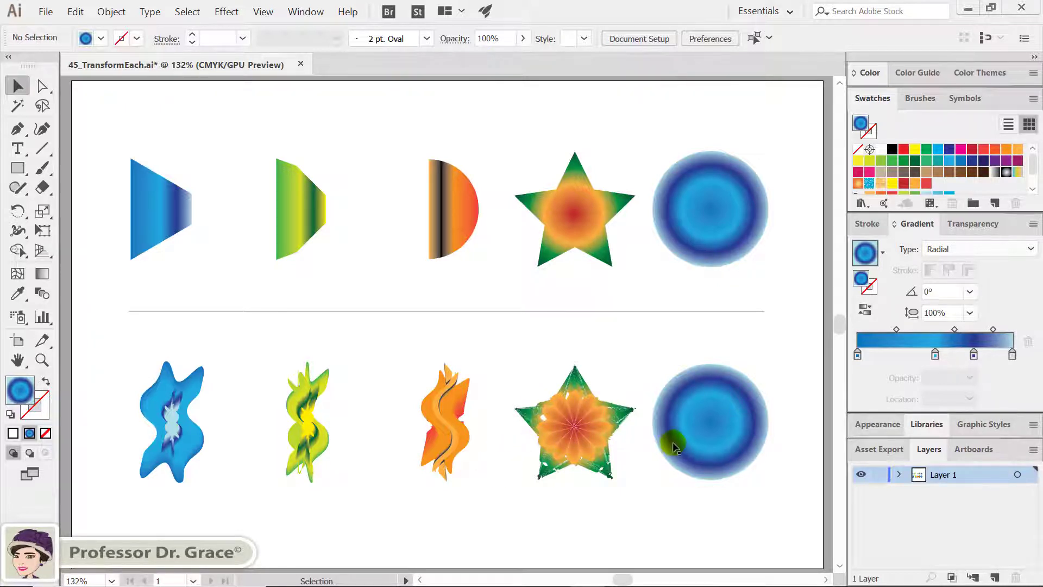
# Step: Apply a smooth Zig Zag of 3% size and 20 ridges to the lower blue circle
pyautogui.moveTo(667, 349); pyautogui.dragTo(747, 459)
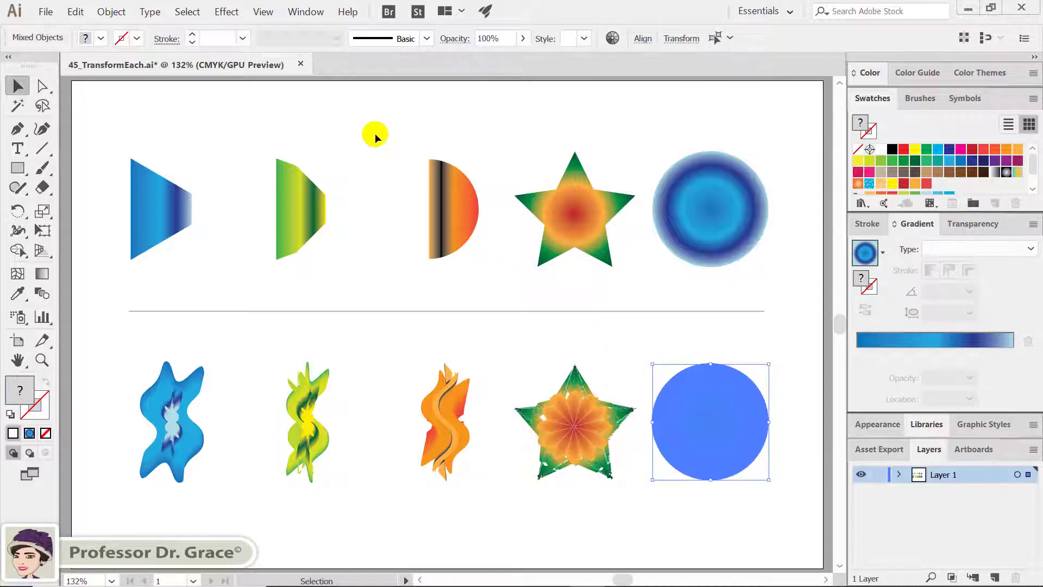
pyautogui.click(230, 13)
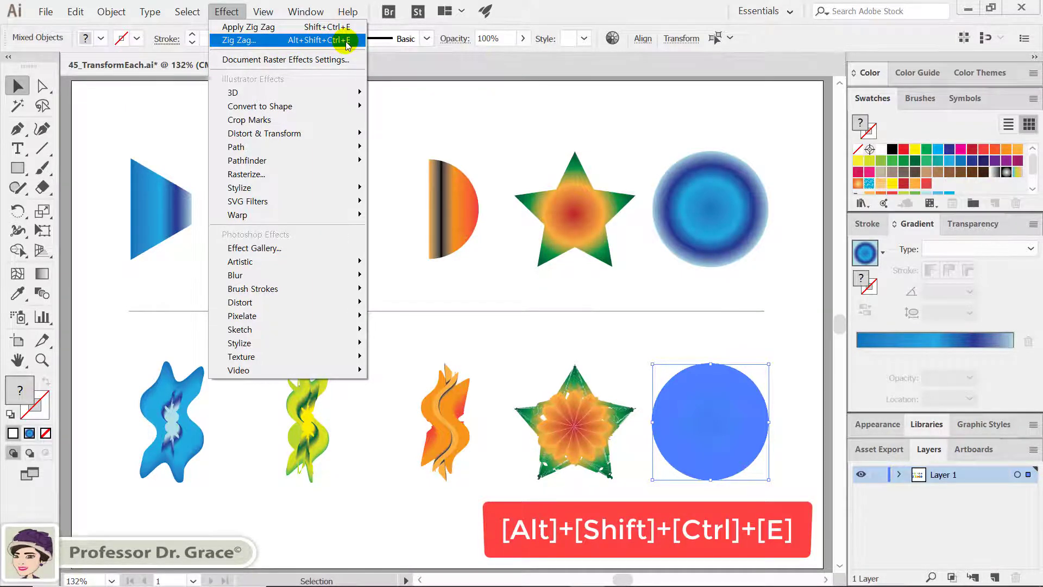
pyautogui.click(345, 41)
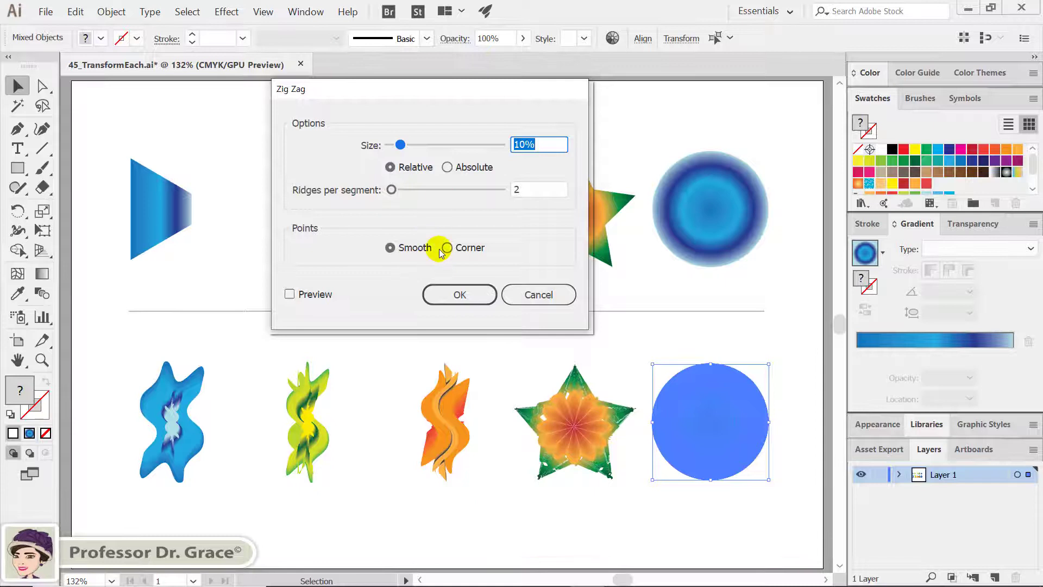
pyautogui.click(301, 299)
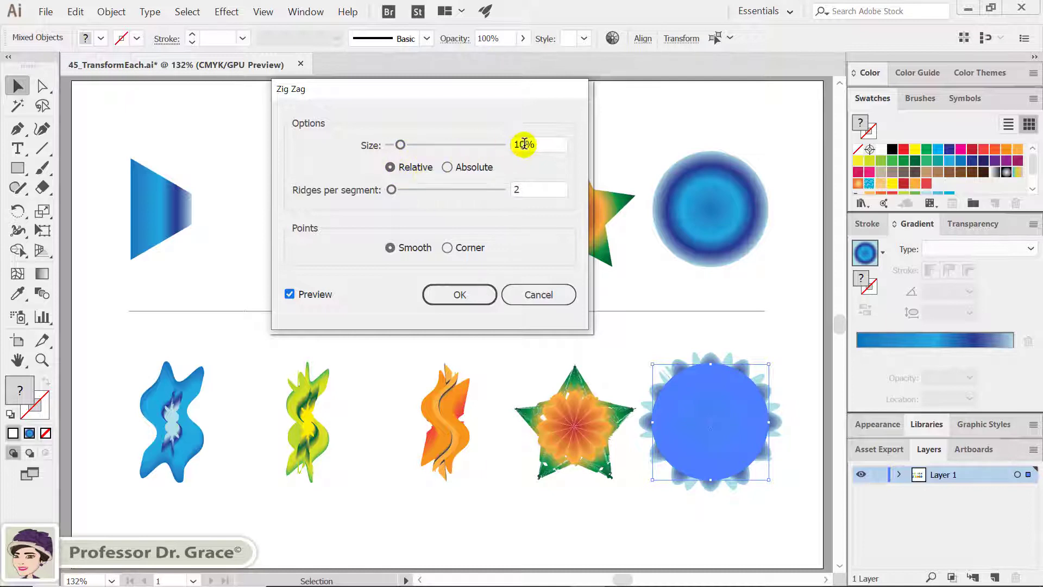
pyautogui.doubleClick(543, 146)
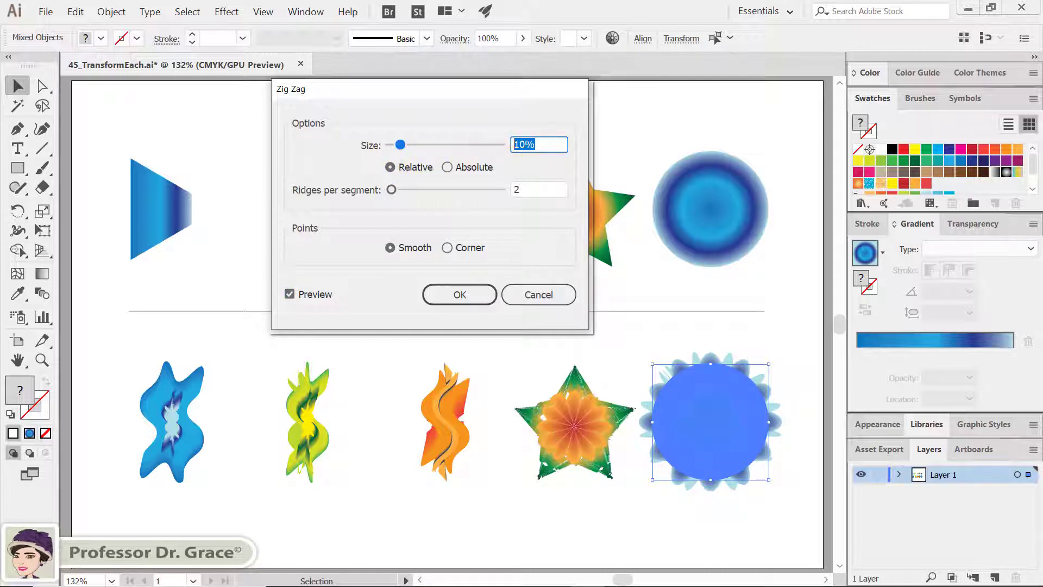
pyautogui.write('3')
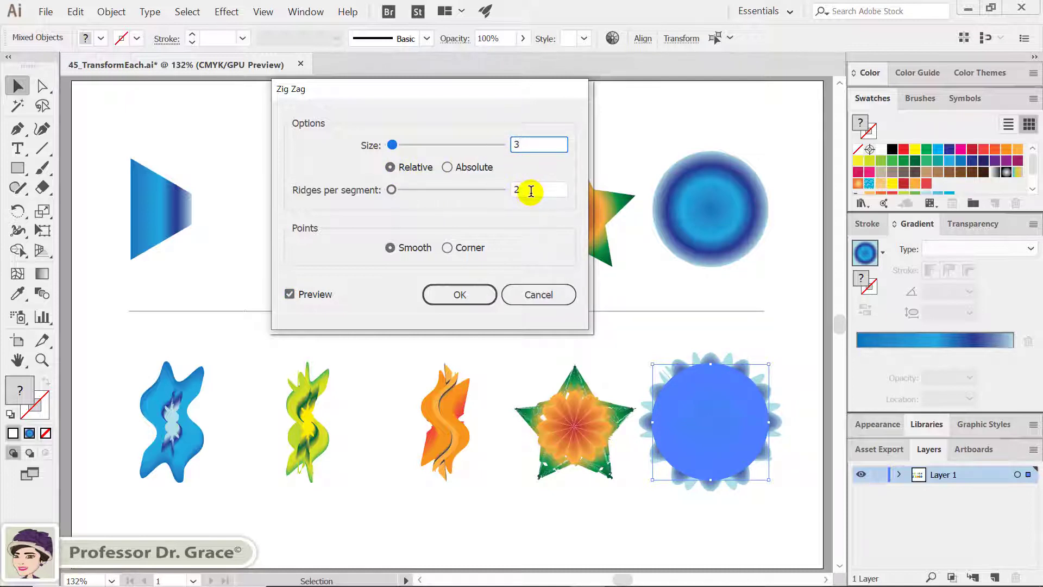
pyautogui.doubleClick(531, 190)
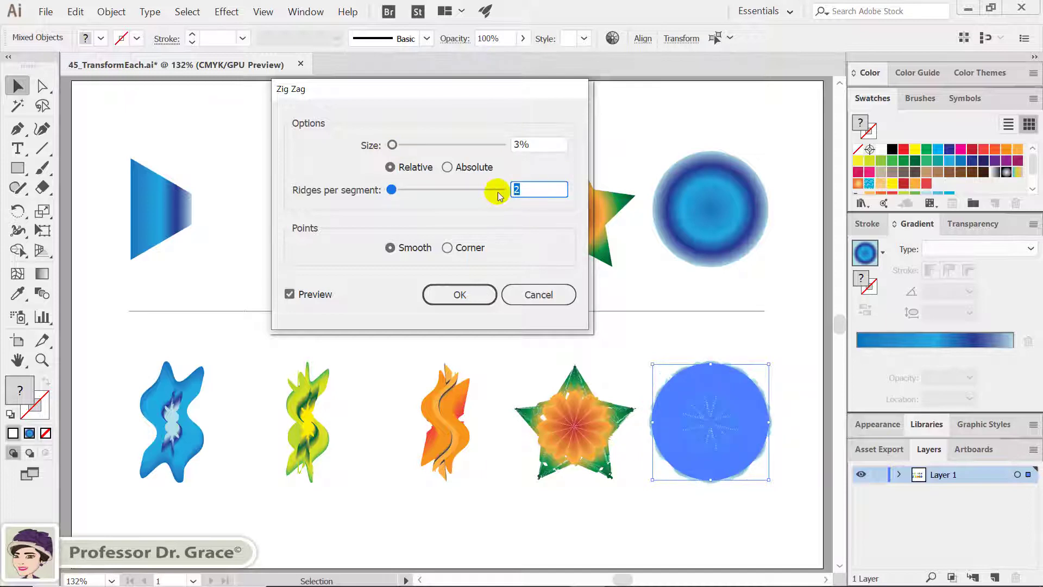
pyautogui.write('2')
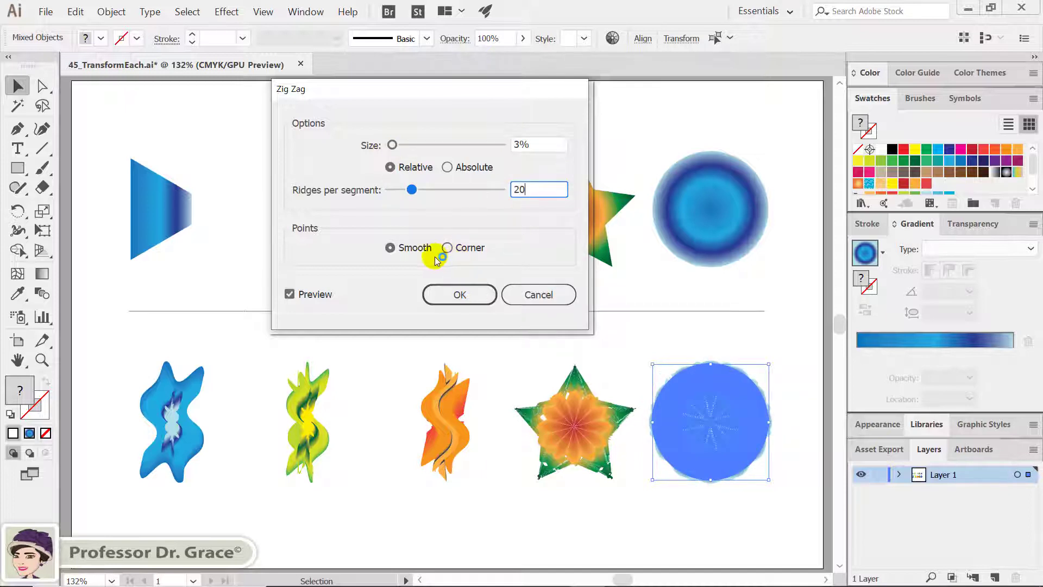
pyautogui.click(457, 297)
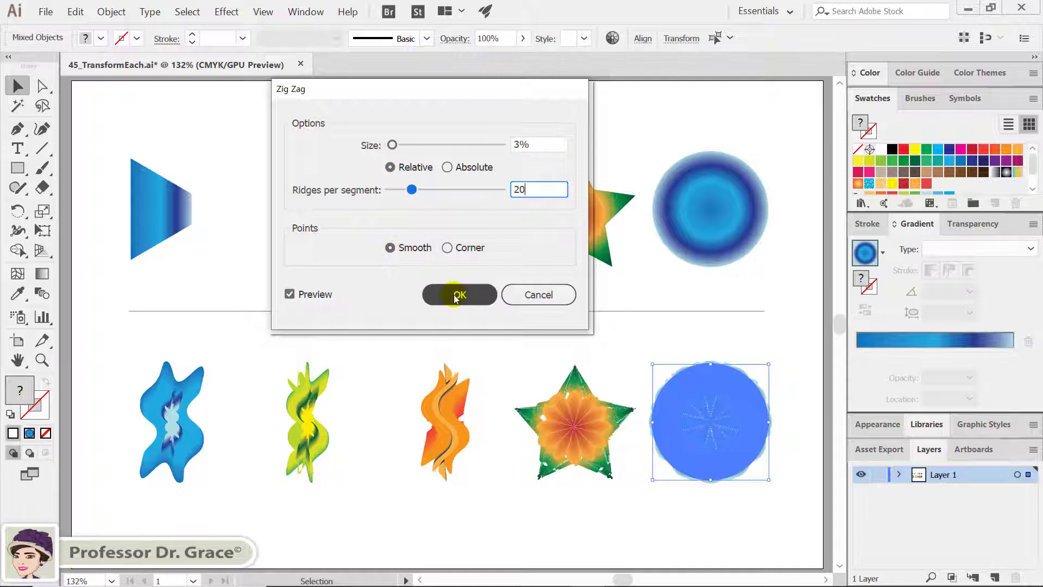
pyautogui.click(621, 368)
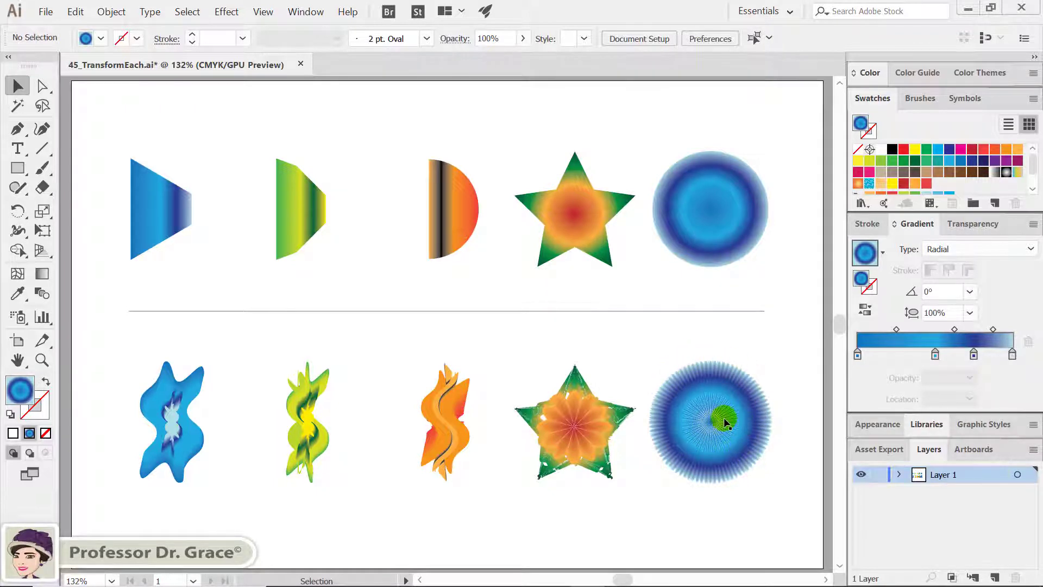
# Step: Zoom in, delete the leftover plain circle path, and fit the artboard back in view
pyautogui.hotkey('ctrl', '+')
pyautogui.hotkey('ctrl', '+')
pyautogui.hotkey('ctrl', '+')
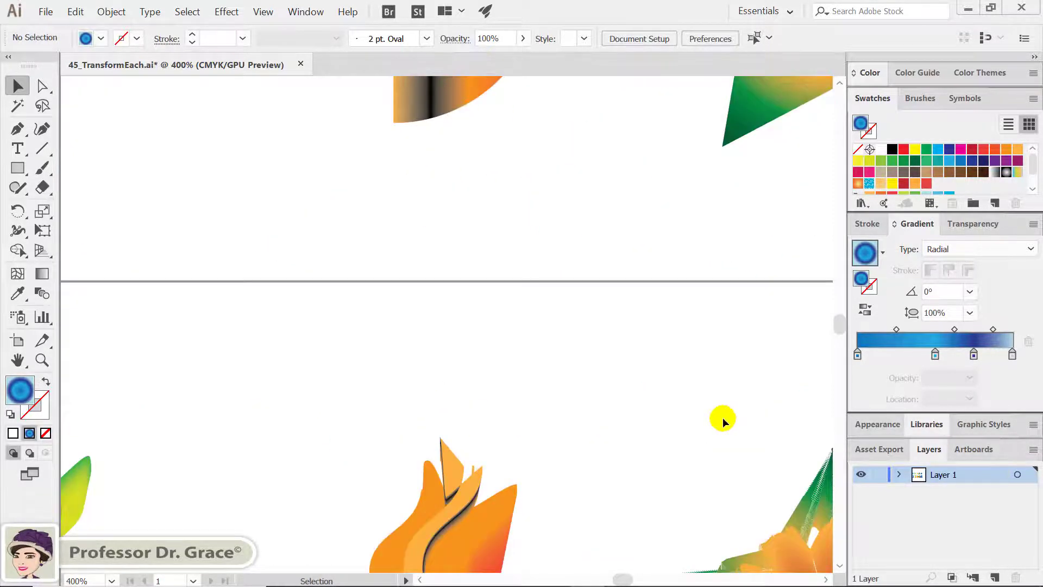
pyautogui.scroll(-5, 722, 421)
pyautogui.hscroll(5, 426, 328)
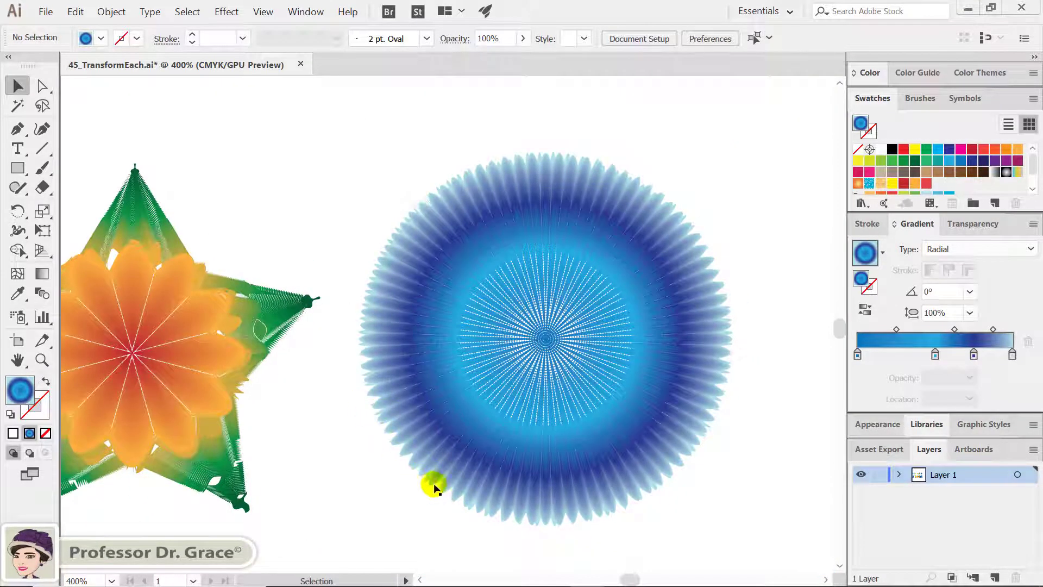
pyautogui.click(367, 387)
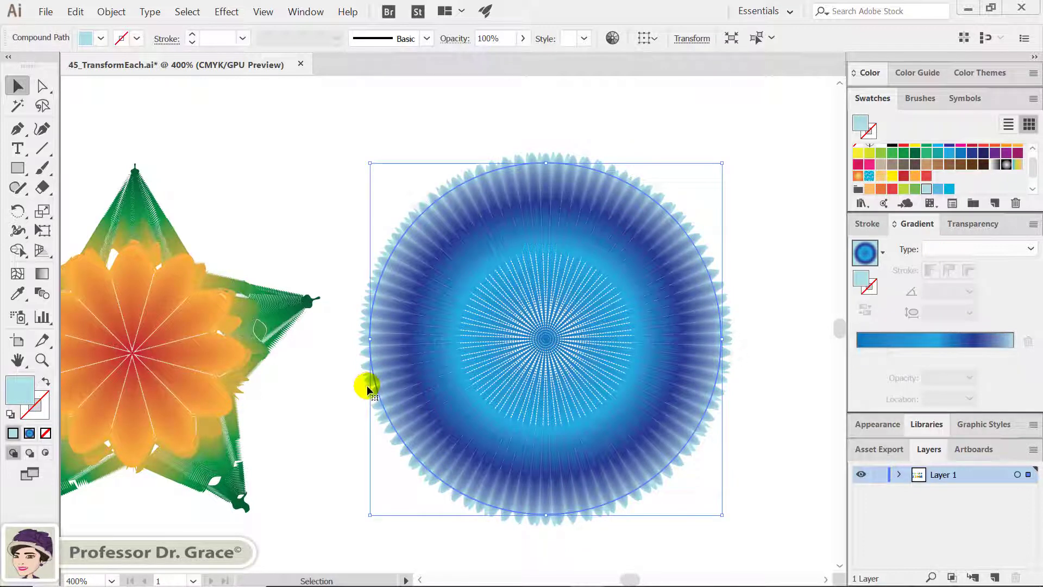
pyautogui.press('Delete')
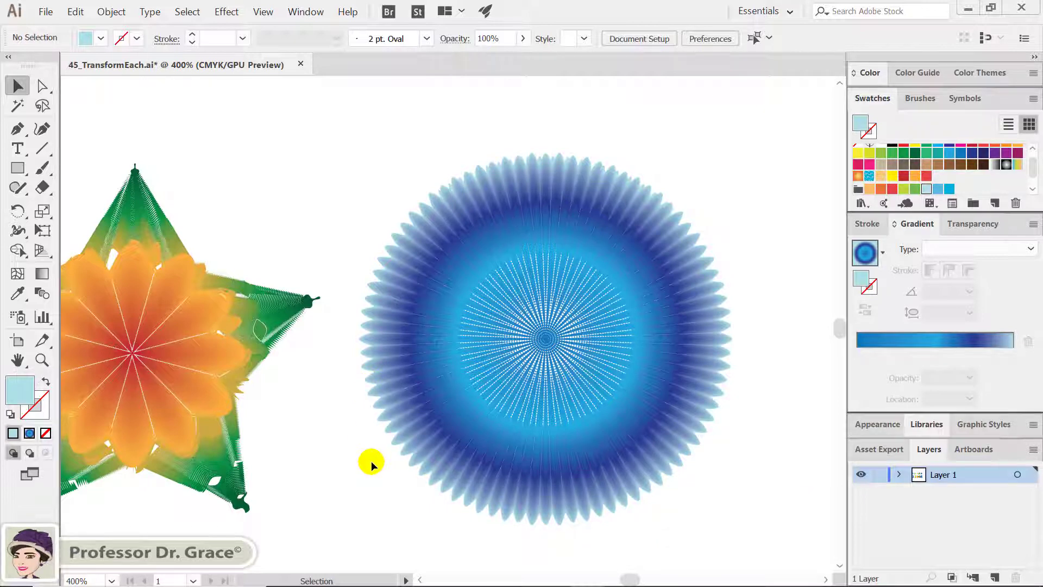
pyautogui.hotkey('ctrl', '0')
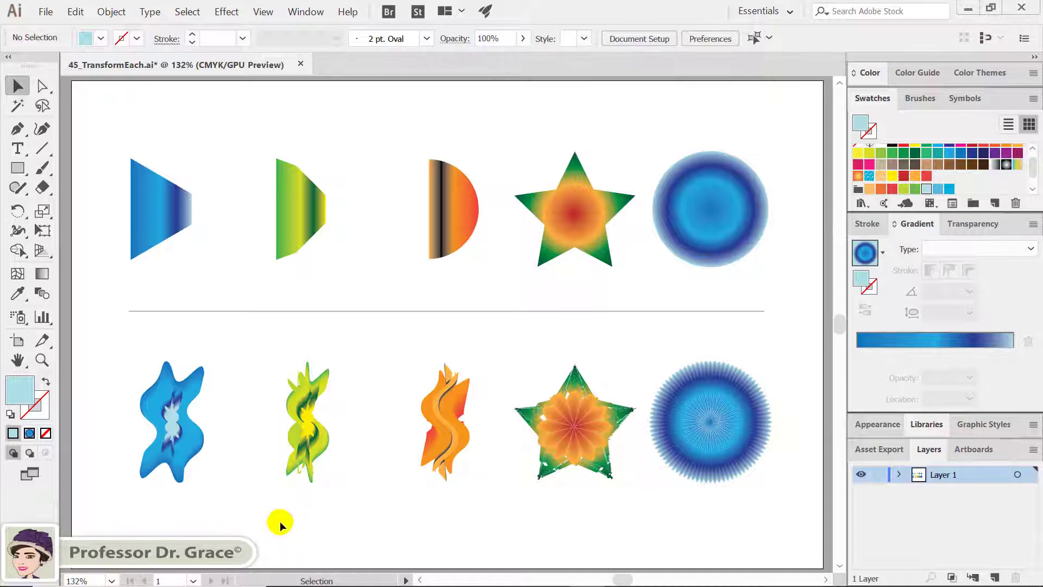
# Step: Apply Transform Each with a random rotation up to 180° to the lower-row shapes
pyautogui.moveTo(557, 517); pyautogui.dragTo(636, 517)
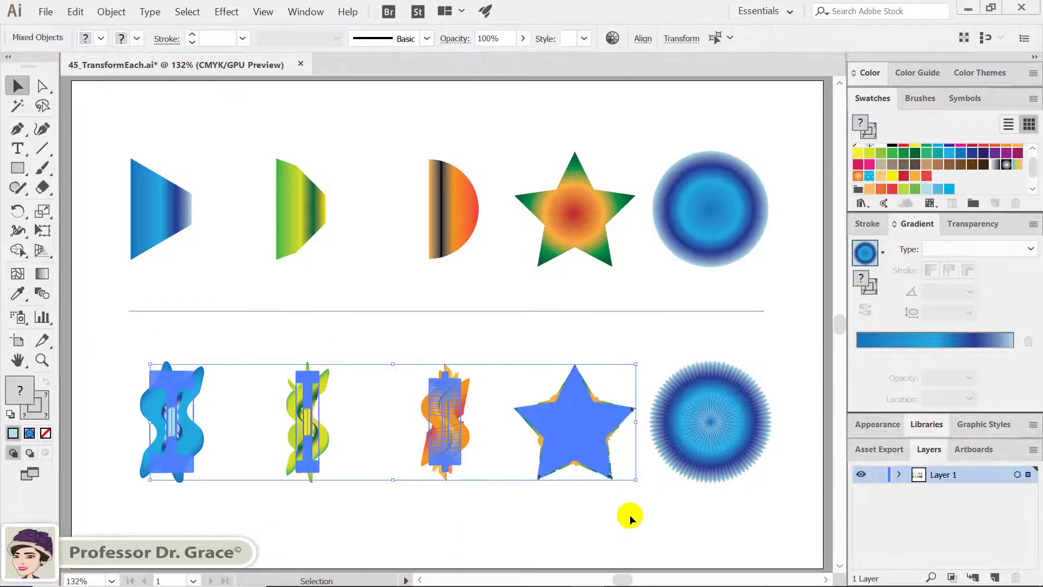
pyautogui.click(111, 12)
pyautogui.moveTo(129, 27)
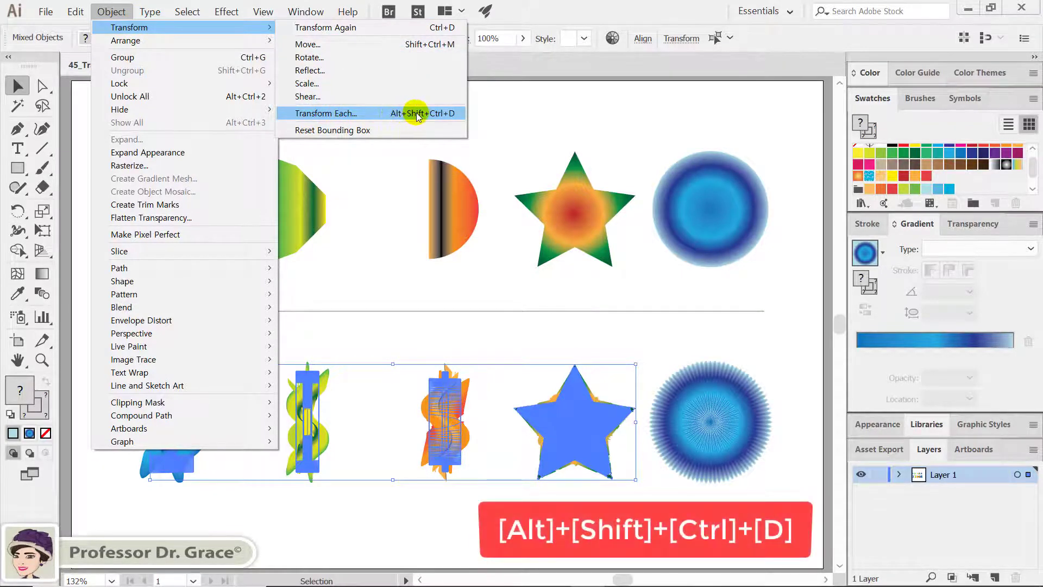
pyautogui.click(452, 114)
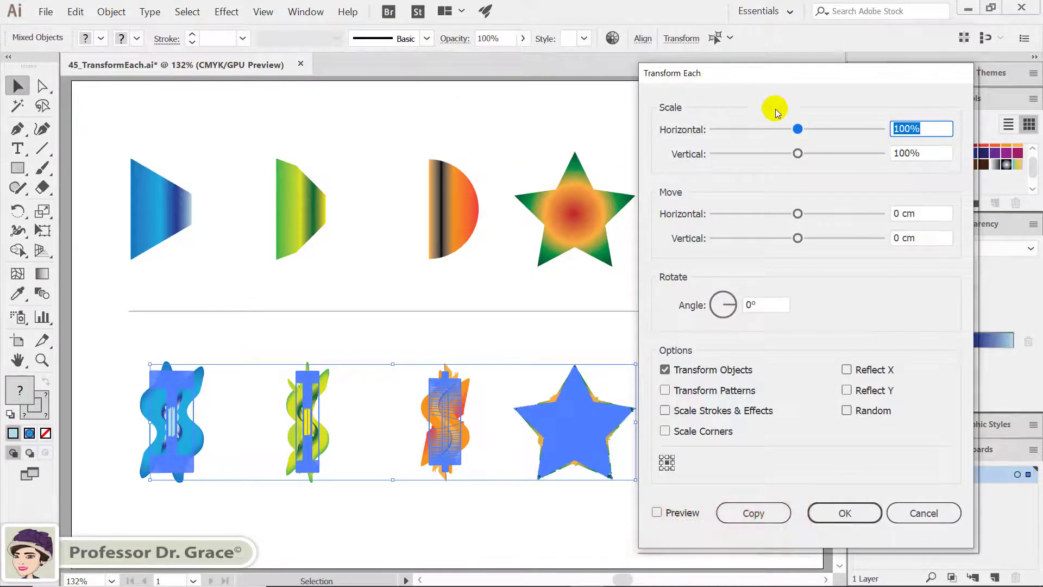
pyautogui.click(657, 513)
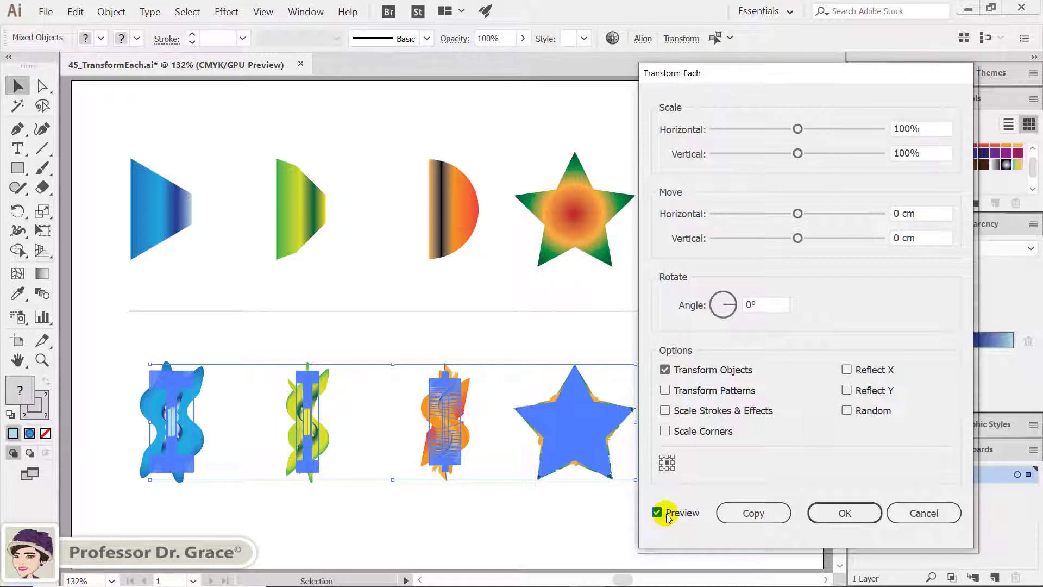
pyautogui.doubleClick(766, 305)
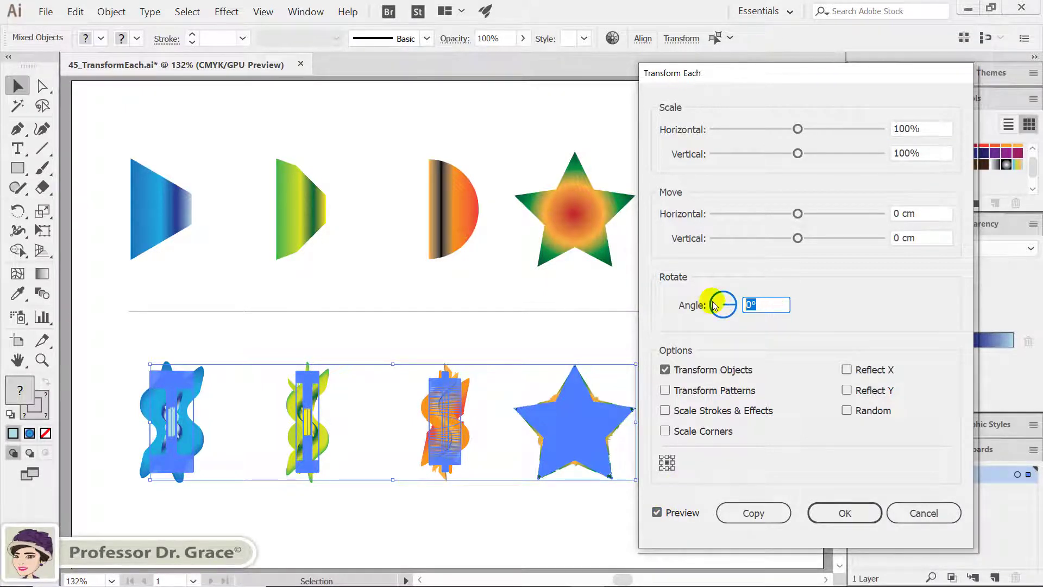
pyautogui.write('180')
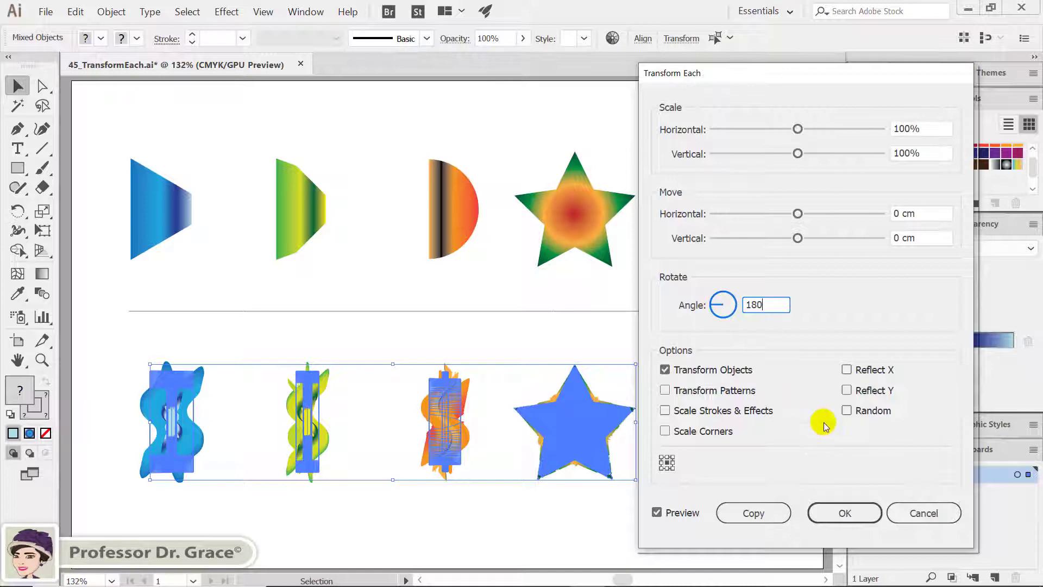
pyautogui.click(847, 411)
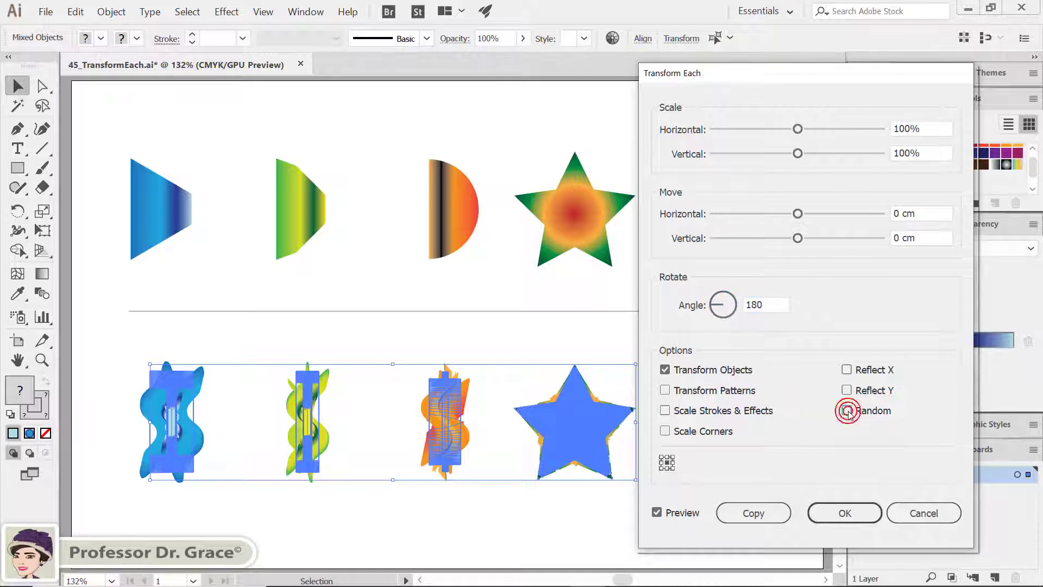
pyautogui.click(847, 411)
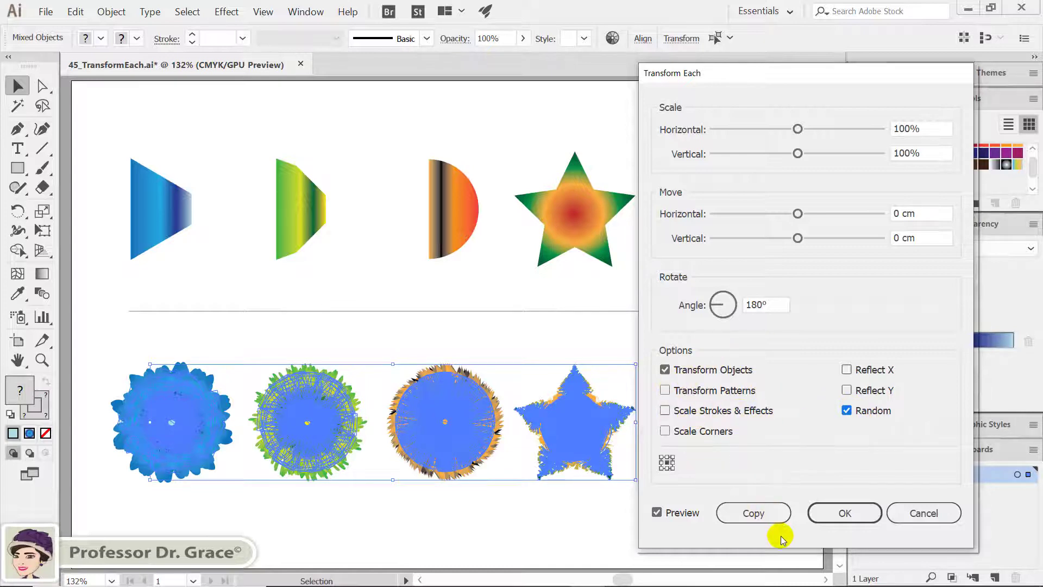
pyautogui.click(842, 513)
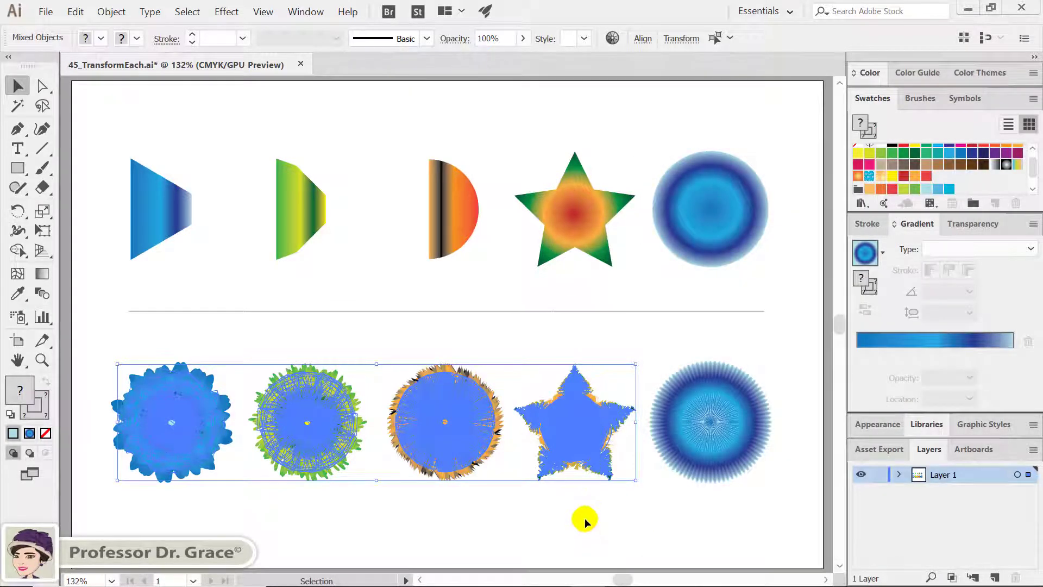
pyautogui.click(585, 519)
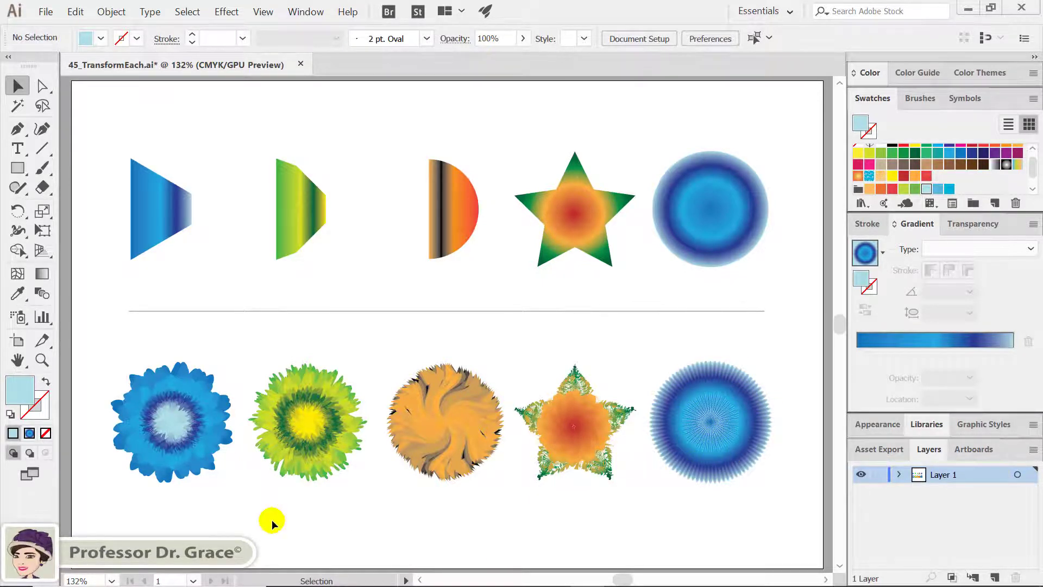
pyautogui.press('ctrl')
pyautogui.hotkey('ctrl', '=')
pyautogui.hotkey('ctrl', '=')
pyautogui.hotkey('ctrl', '=')
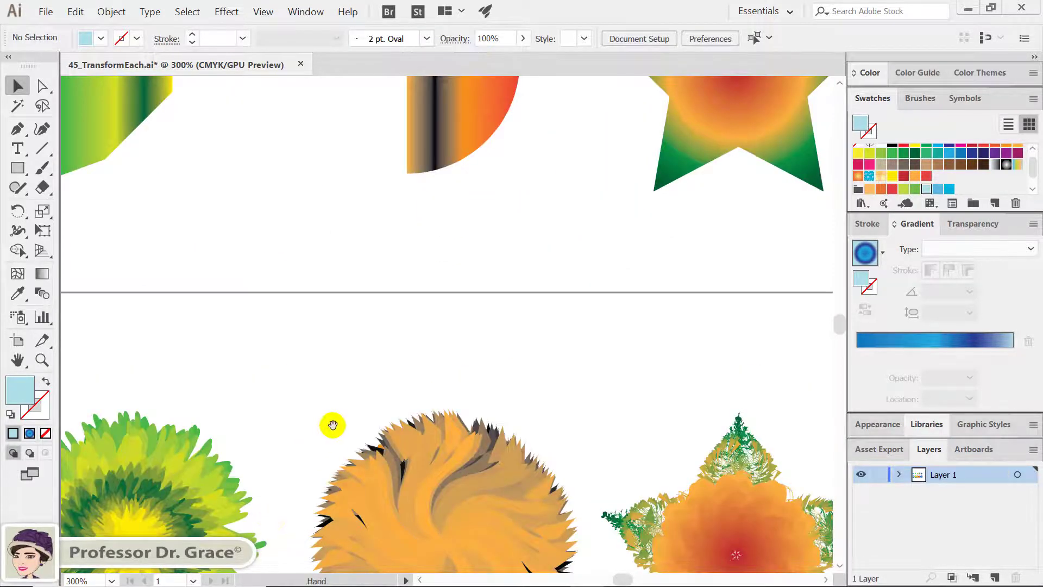
pyautogui.moveTo(333, 425); pyautogui.dragTo(694, 396)
pyautogui.hotkey('ctrl', '-')
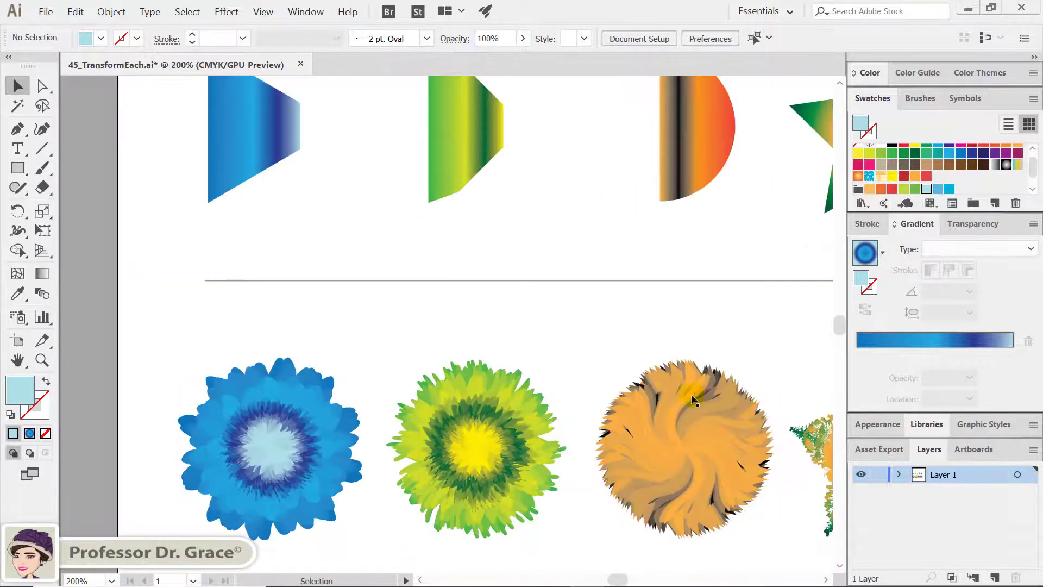
pyautogui.moveTo(574, 343); pyautogui.dragTo(535, 405)
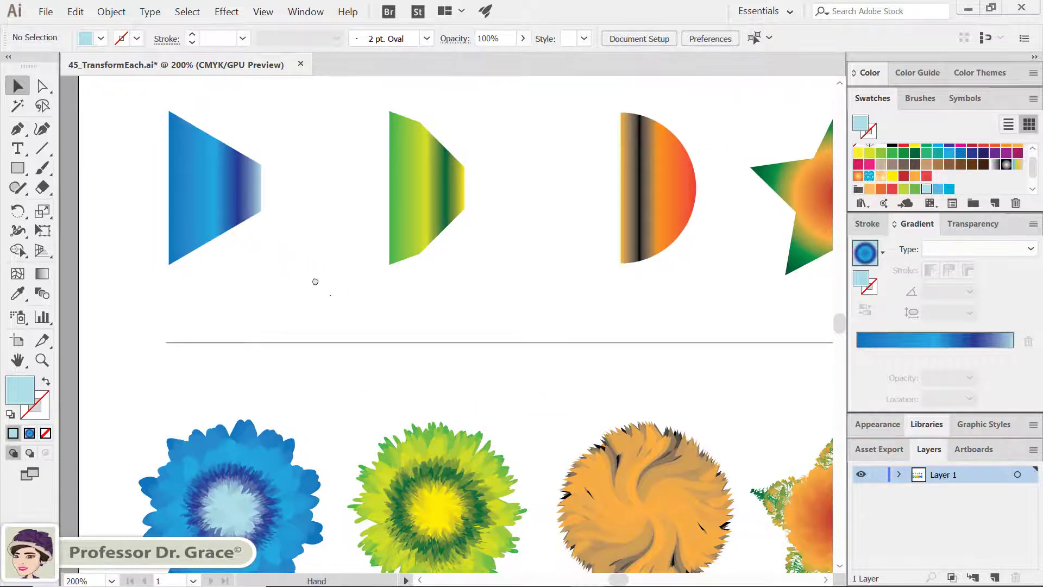
pyautogui.moveTo(315, 282); pyautogui.dragTo(294, 258)
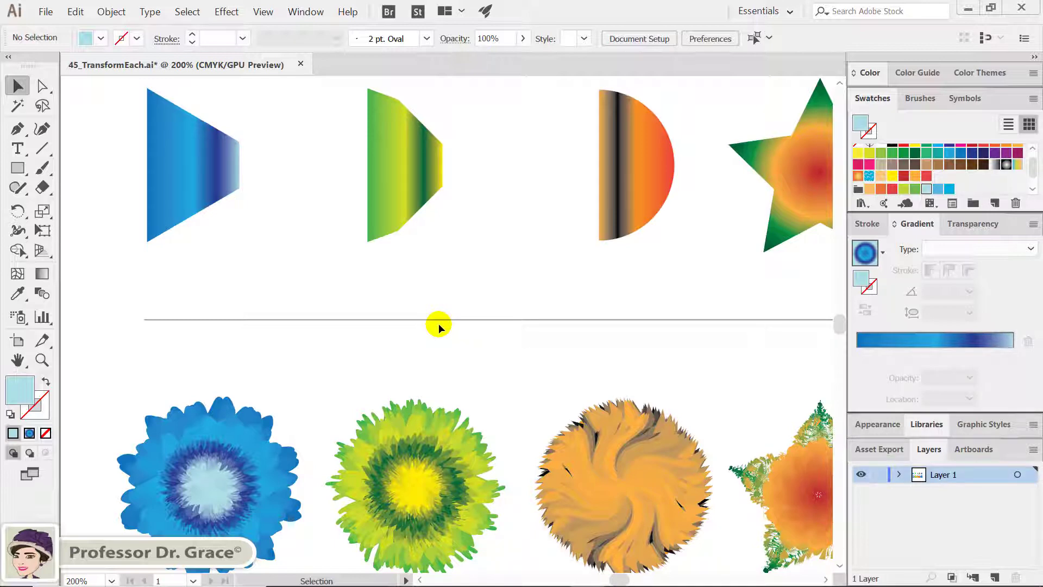
pyautogui.hotkey('ctrl', '+')
pyautogui.hotkey('ctrl', '+')
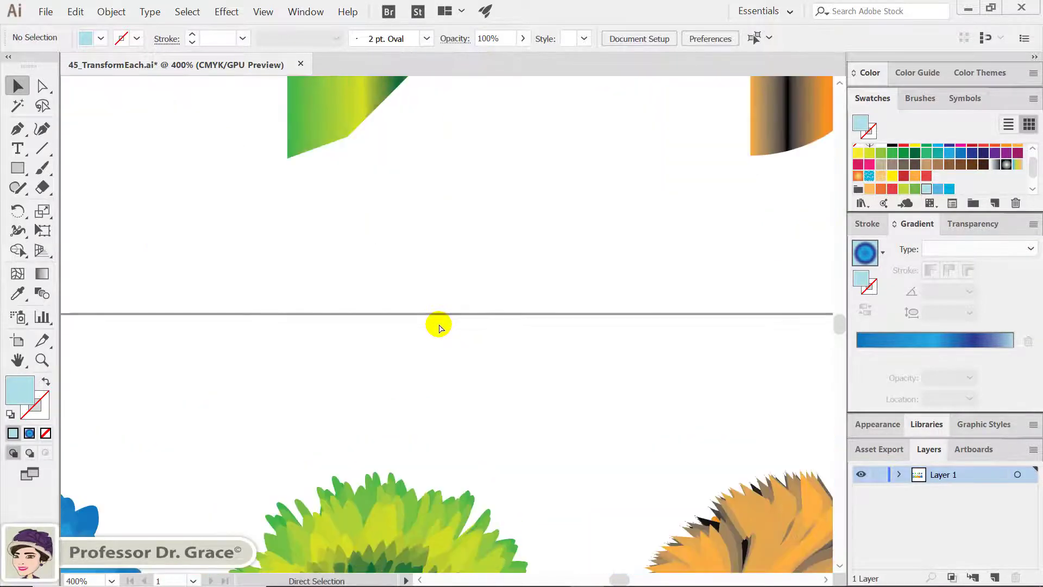
pyautogui.scroll(-6, 517, 378)
pyautogui.moveTo(440, 361)
pyautogui.mouseDown()
pyautogui.moveTo(722, 332)
pyautogui.moveTo(710, 334)
pyautogui.mouseUp()
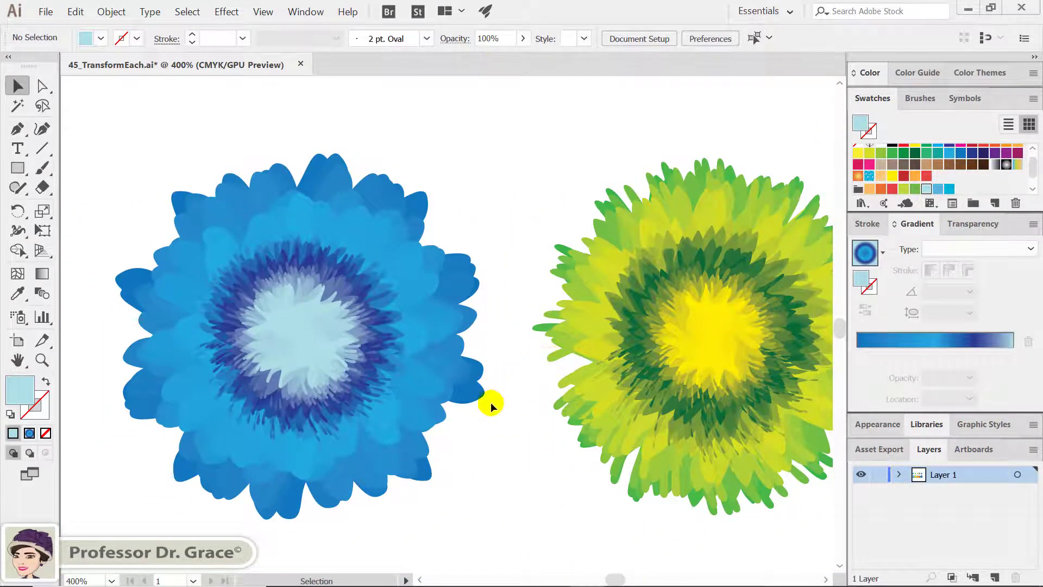
pyautogui.moveTo(670, 432)
pyautogui.mouseDown()
pyautogui.moveTo(620, 413)
pyautogui.moveTo(401, 411)
pyautogui.mouseUp()
pyautogui.moveTo(612, 407); pyautogui.dragTo(407, 405)
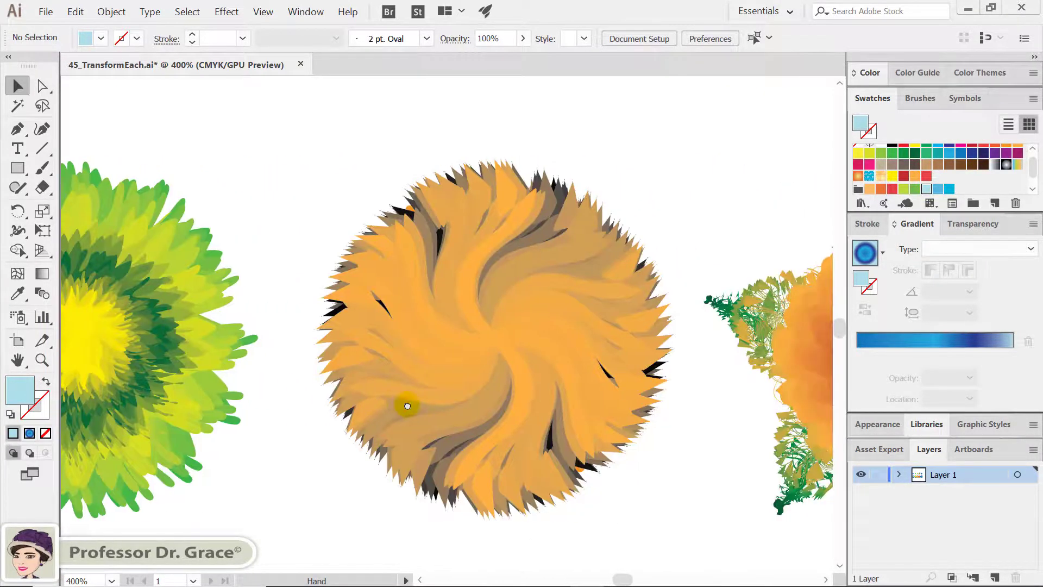
pyautogui.moveTo(659, 397); pyautogui.dragTo(516, 397)
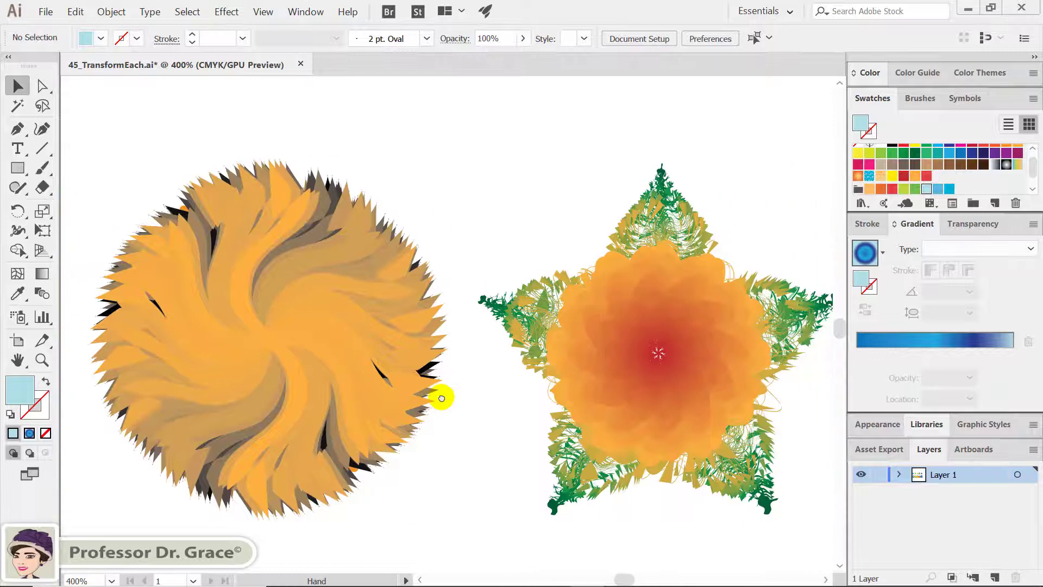
pyautogui.moveTo(624, 396); pyautogui.dragTo(490, 386)
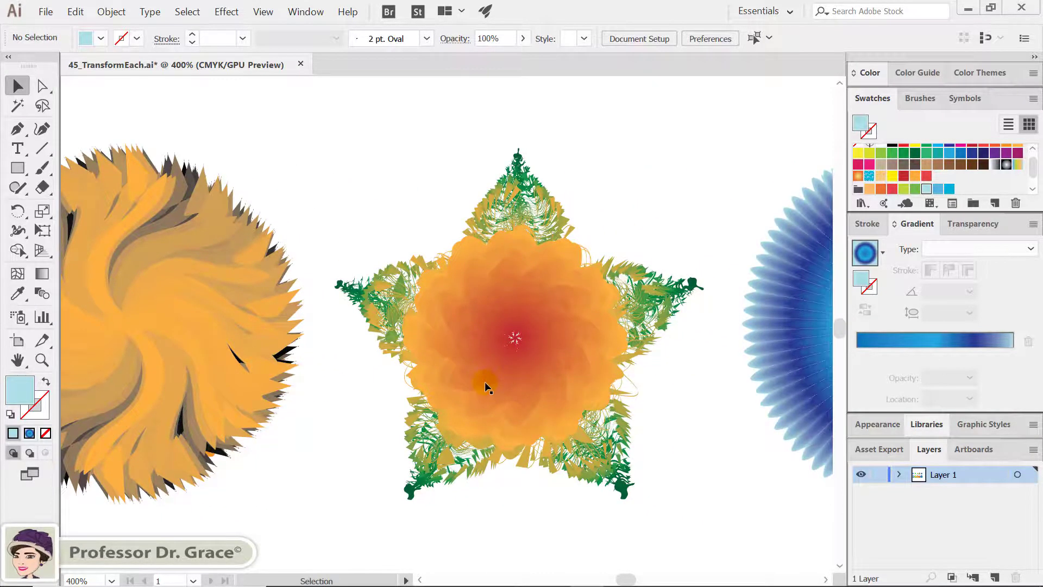
pyautogui.hotkey('ctrl', '+')
pyautogui.hotkey('ctrl', '+')
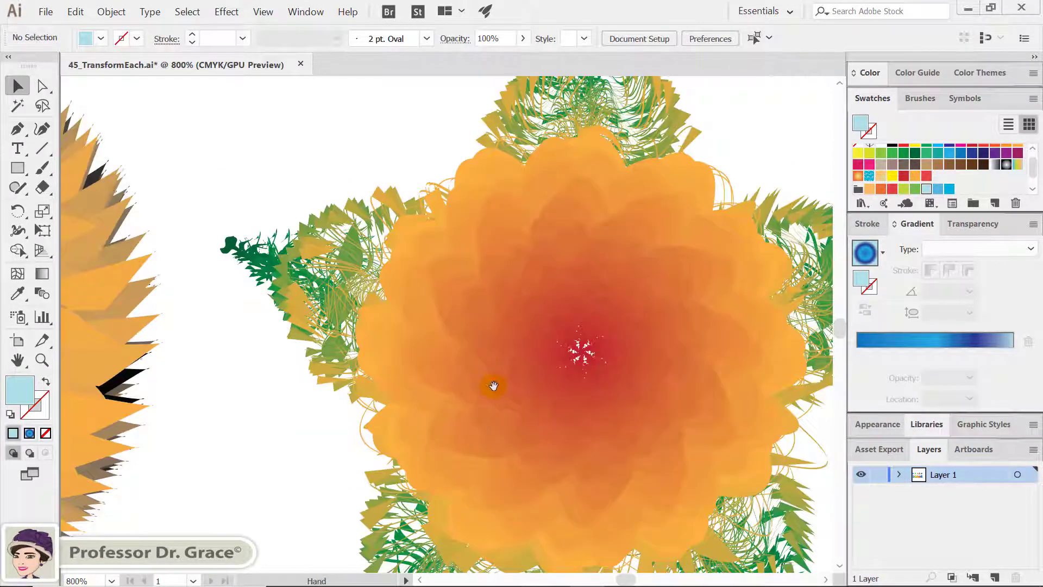
pyautogui.moveTo(491, 385); pyautogui.dragTo(330, 302)
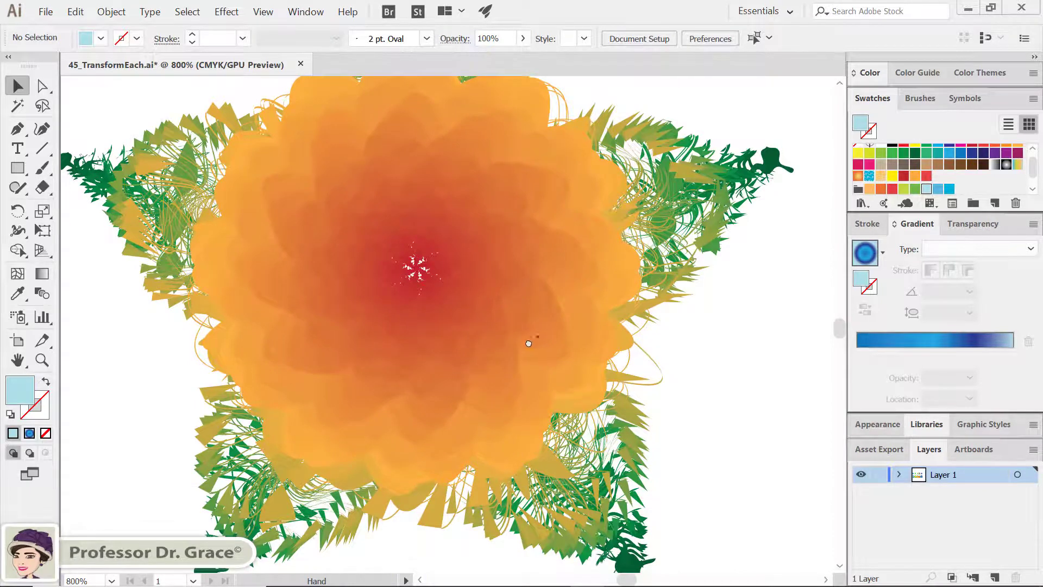
pyautogui.moveTo(529, 342); pyautogui.dragTo(440, 359)
pyautogui.moveTo(726, 350); pyautogui.dragTo(446, 361)
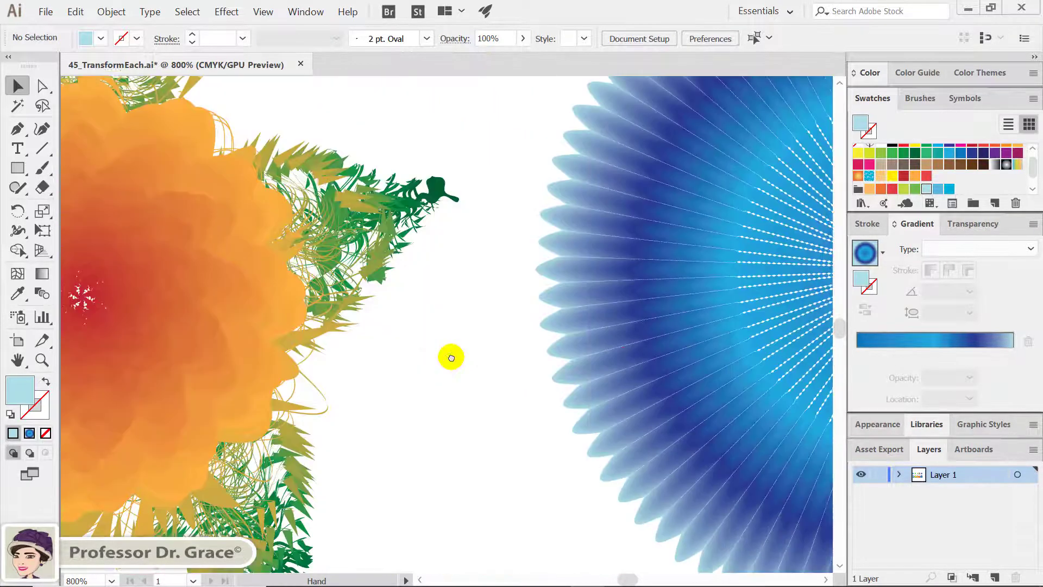
pyautogui.moveTo(641, 344); pyautogui.dragTo(433, 346)
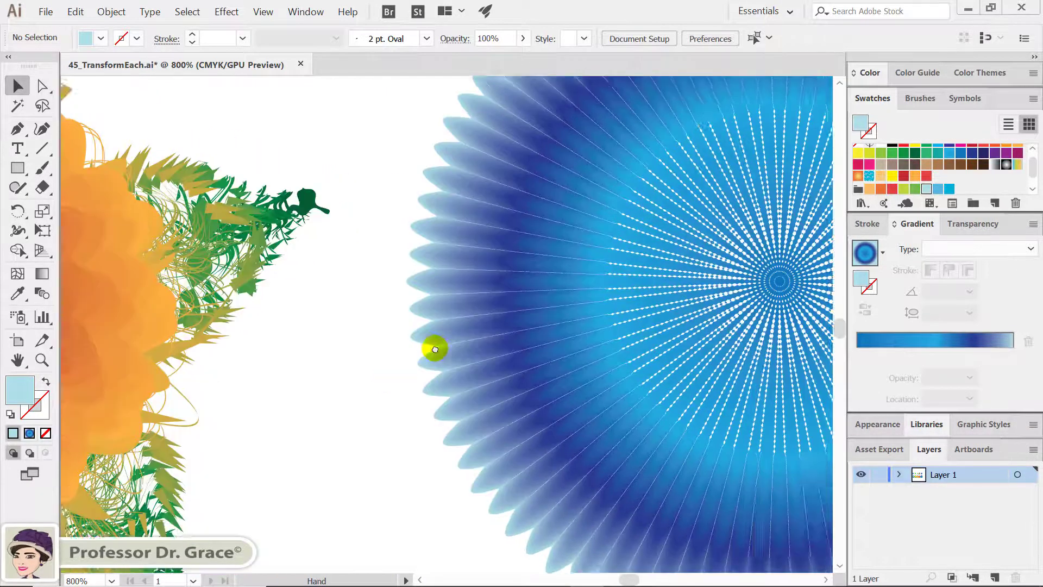
pyautogui.moveTo(569, 415); pyautogui.dragTo(428, 349)
pyautogui.moveTo(699, 327)
pyautogui.mouseDown()
pyautogui.moveTo(617, 346)
pyautogui.moveTo(613, 365)
pyautogui.mouseUp()
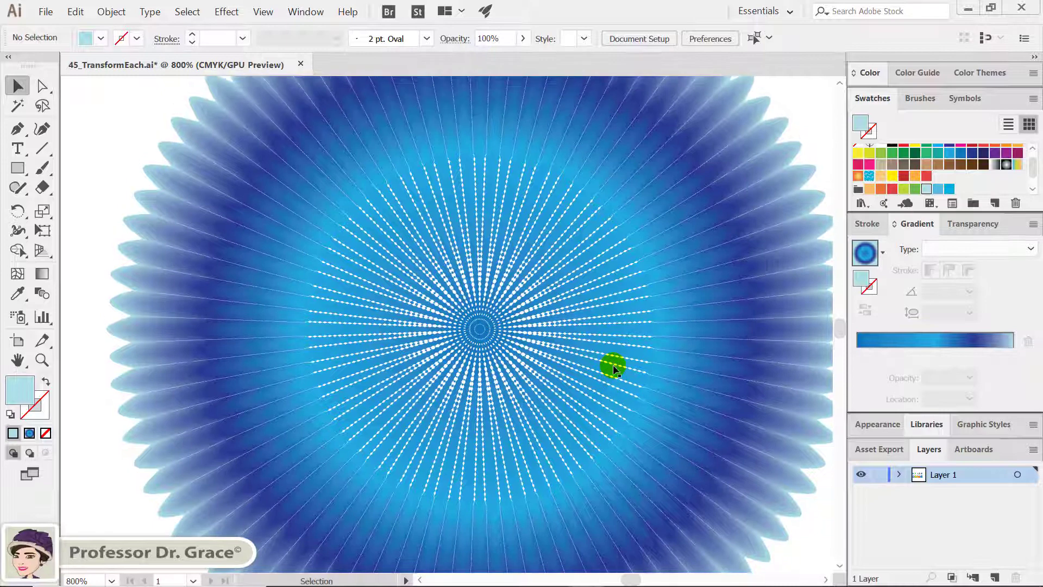
pyautogui.hotkey('ctrl', '+')
pyautogui.hotkey('ctrl', '+')
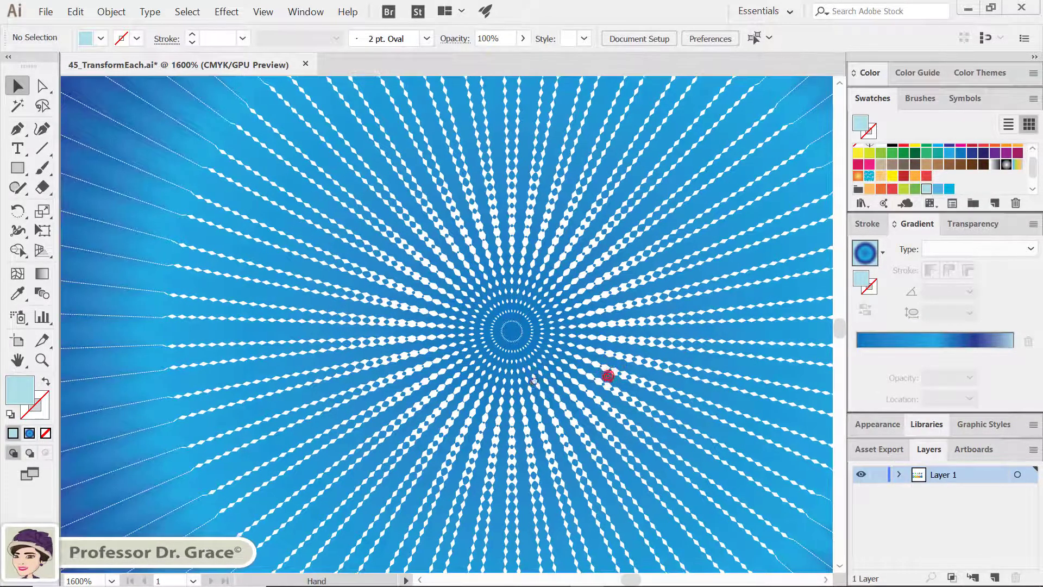
pyautogui.moveTo(538, 379); pyautogui.dragTo(530, 381)
pyautogui.hscroll(3, 530, 380)
pyautogui.hscroll(1, 510, 372)
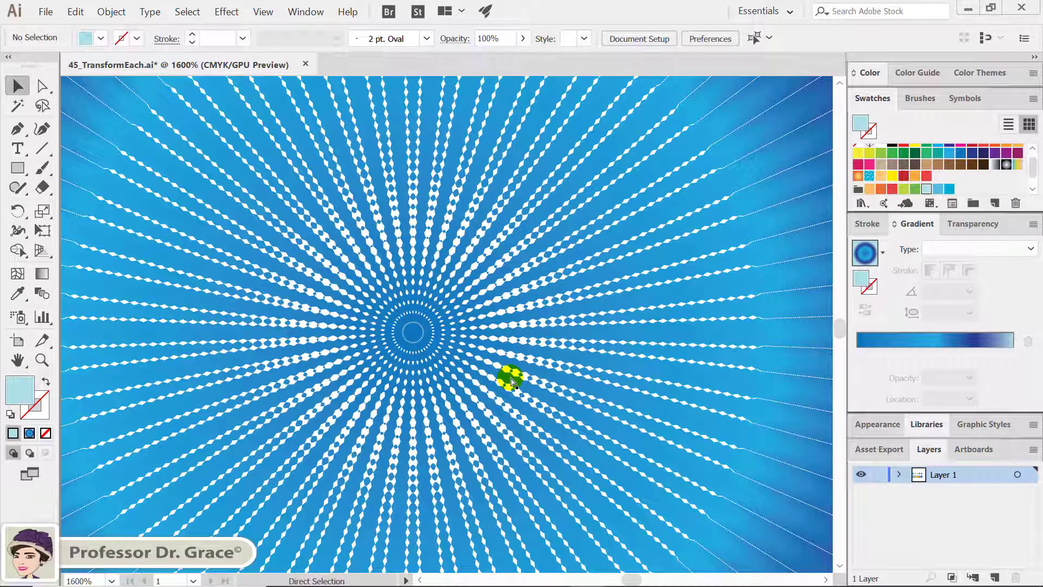
pyautogui.hotkey('ctrl', '0')
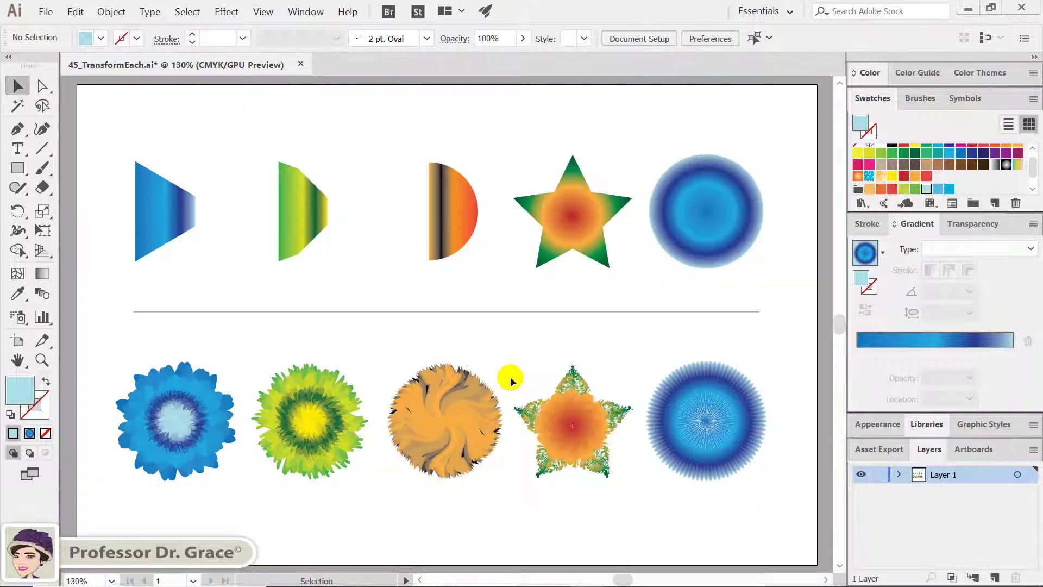